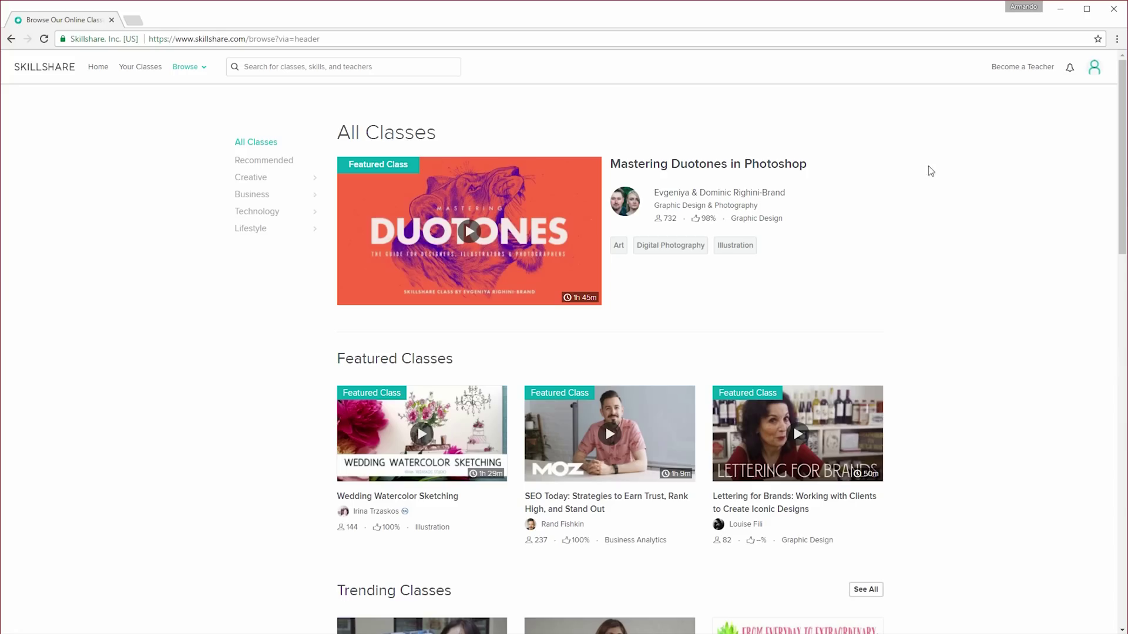
Step: Scroll down the Skillshare browse page to look through the available classes
{"action": "scroll", "coordinate": [946, 194], "scroll_direction": "down", "scroll_amount": 6}
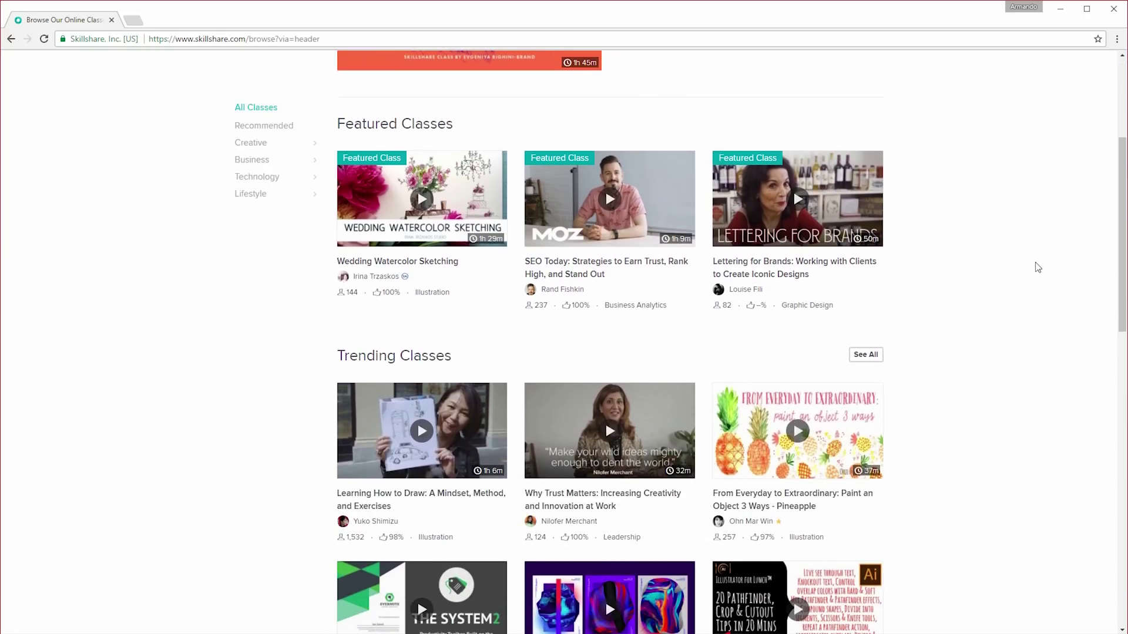
{"action": "scroll", "coordinate": [1038, 269], "scroll_direction": "down", "scroll_amount": 3}
{"action": "scroll", "coordinate": [1034, 270], "scroll_direction": "down", "scroll_amount": 5}
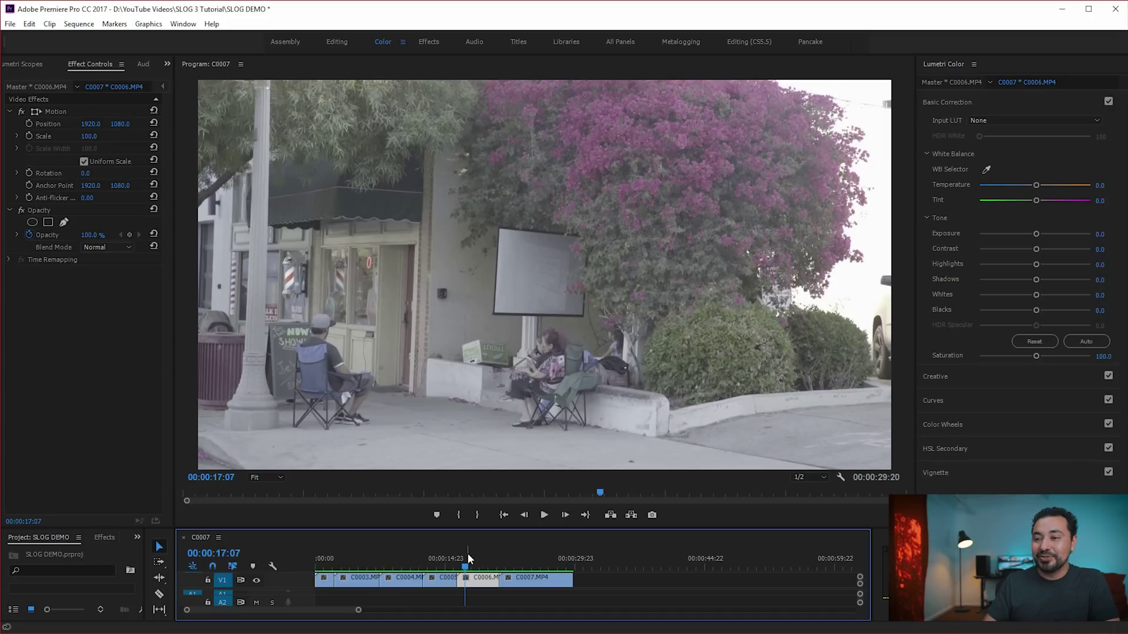
Step: Move to the barbershop shot in C0007, expand RGB Curves, and enlarge the Lumetri Scopes waveform
{"action": "left_click_drag", "start_coordinate": [468, 570], "coordinate": [516, 567]}
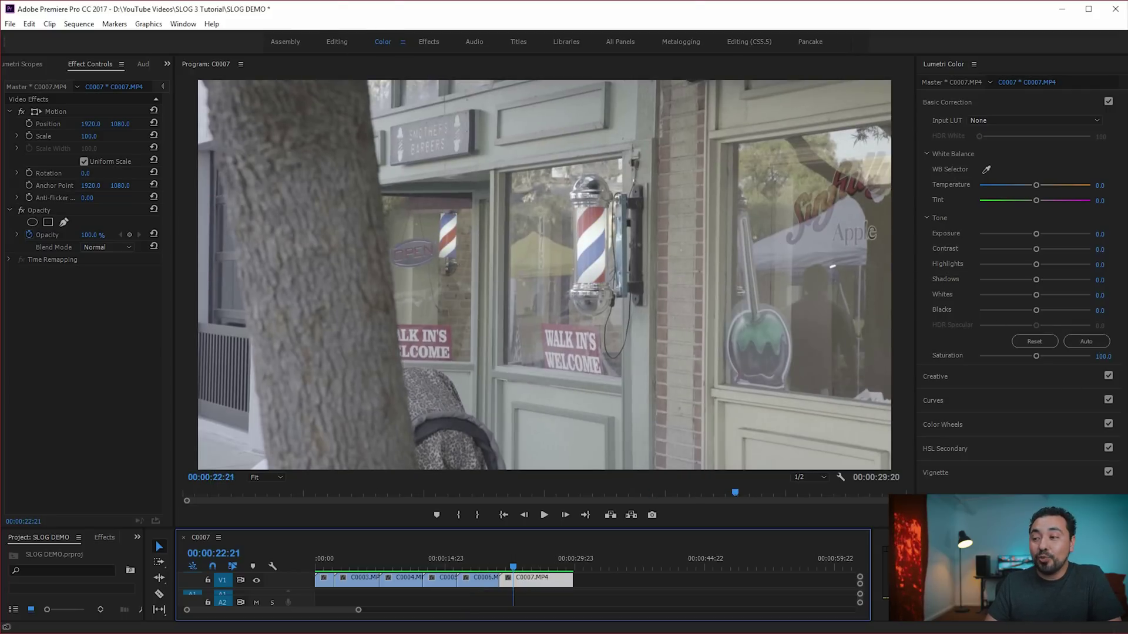
{"action": "left_click", "coordinate": [961, 407]}
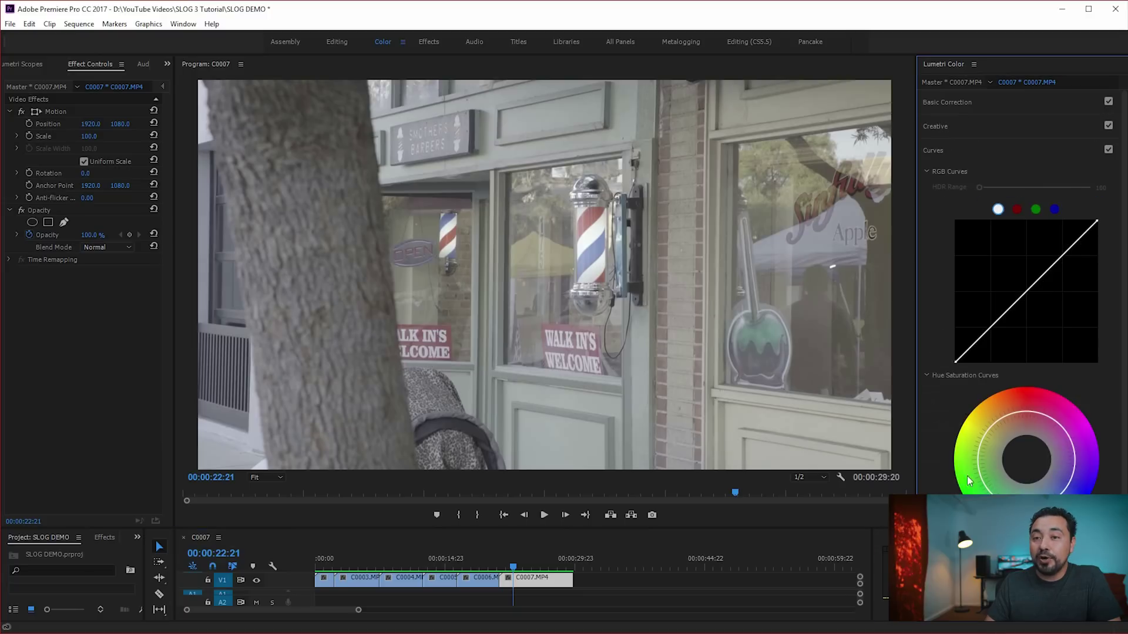
{"action": "left_click", "coordinate": [33, 64]}
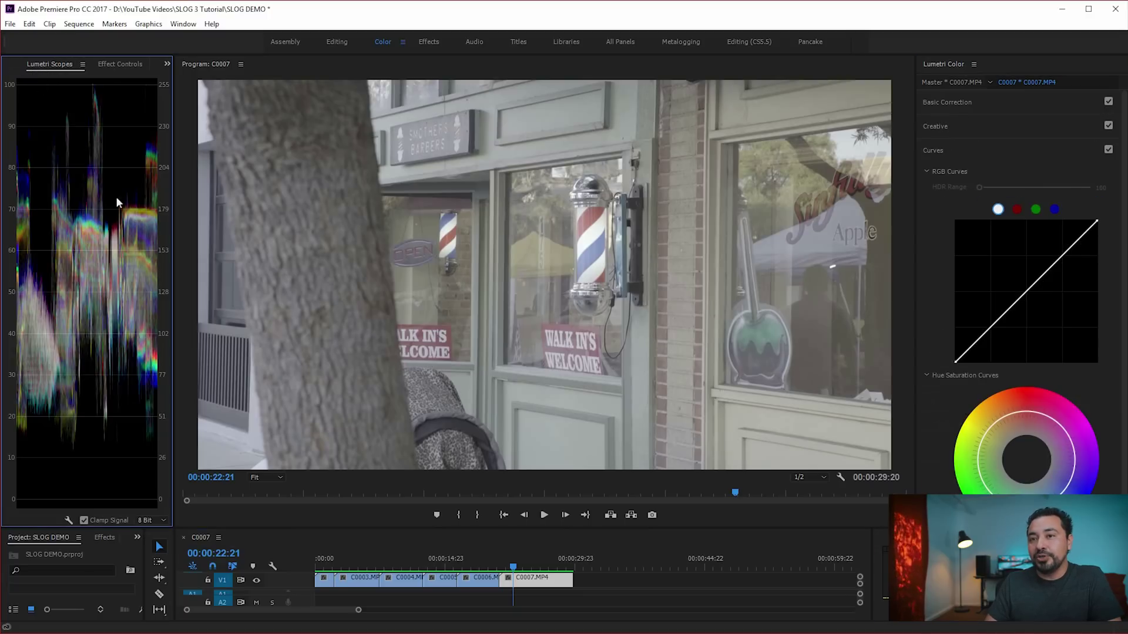
{"action": "left_click_drag", "start_coordinate": [175, 244], "coordinate": [487, 243]}
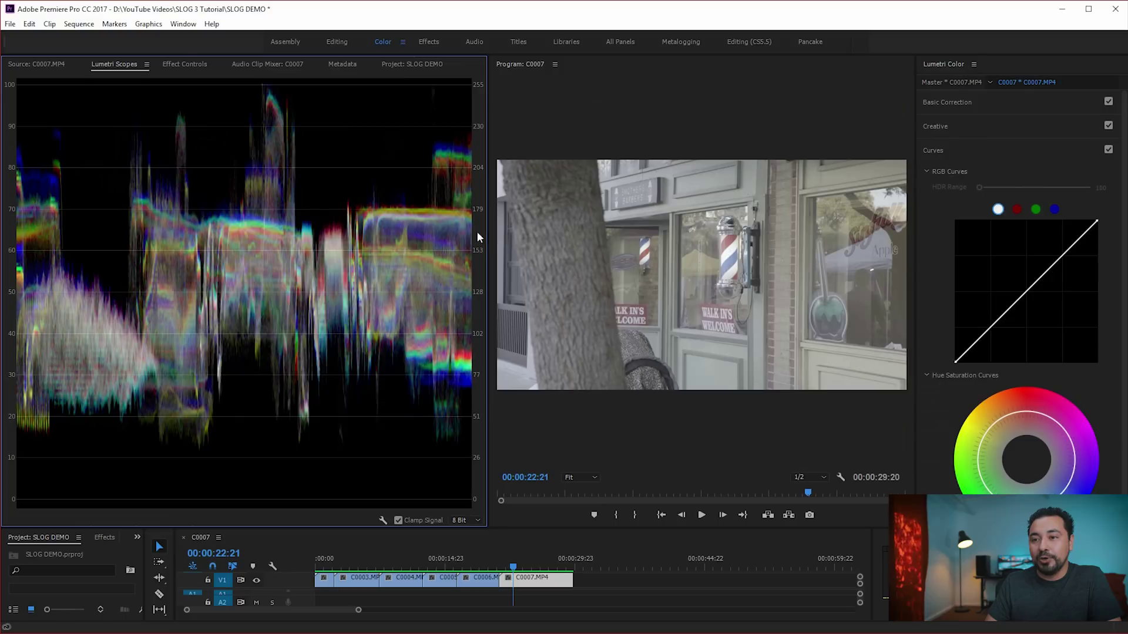
{"action": "right_click", "coordinate": [257, 263]}
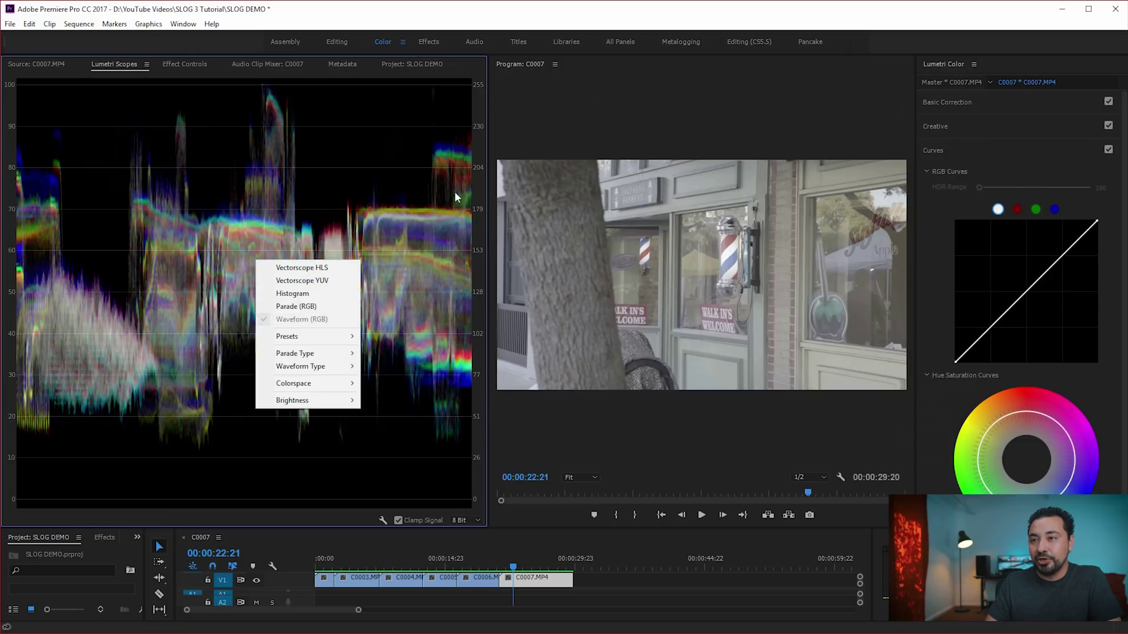
{"action": "left_click", "coordinate": [393, 10]}
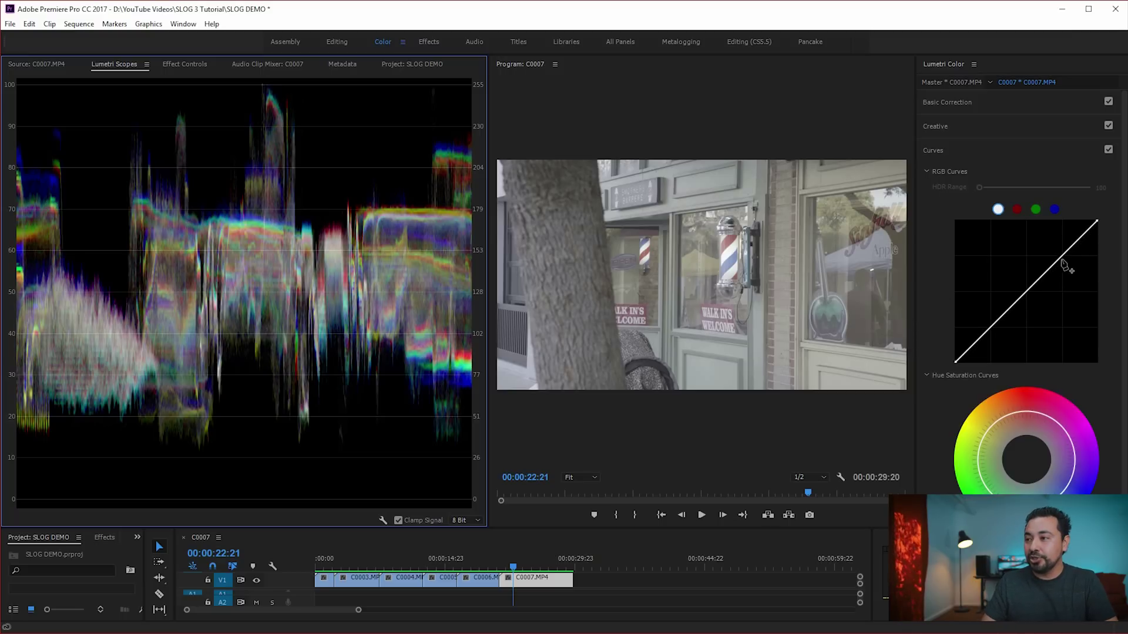
Step: Reset the RGB master curve, then raise one point to brighten C0007's midtones and highlights
{"action": "mouse_move", "coordinate": [1063, 258]}
{"action": "left_mouse_down"}
{"action": "mouse_move", "coordinate": [1007, 179]}
{"action": "mouse_move", "coordinate": [1000, 206]}
{"action": "mouse_move", "coordinate": [1067, 251]}
{"action": "mouse_move", "coordinate": [1037, 231]}
{"action": "mouse_move", "coordinate": [1058, 240]}
{"action": "mouse_move", "coordinate": [1067, 302]}
{"action": "mouse_move", "coordinate": [1058, 286]}
{"action": "mouse_move", "coordinate": [1078, 329]}
{"action": "mouse_move", "coordinate": [1053, 285]}
{"action": "mouse_move", "coordinate": [1075, 316]}
{"action": "mouse_move", "coordinate": [1056, 297]}
{"action": "mouse_move", "coordinate": [1057, 239]}
{"action": "left_mouse_up"}
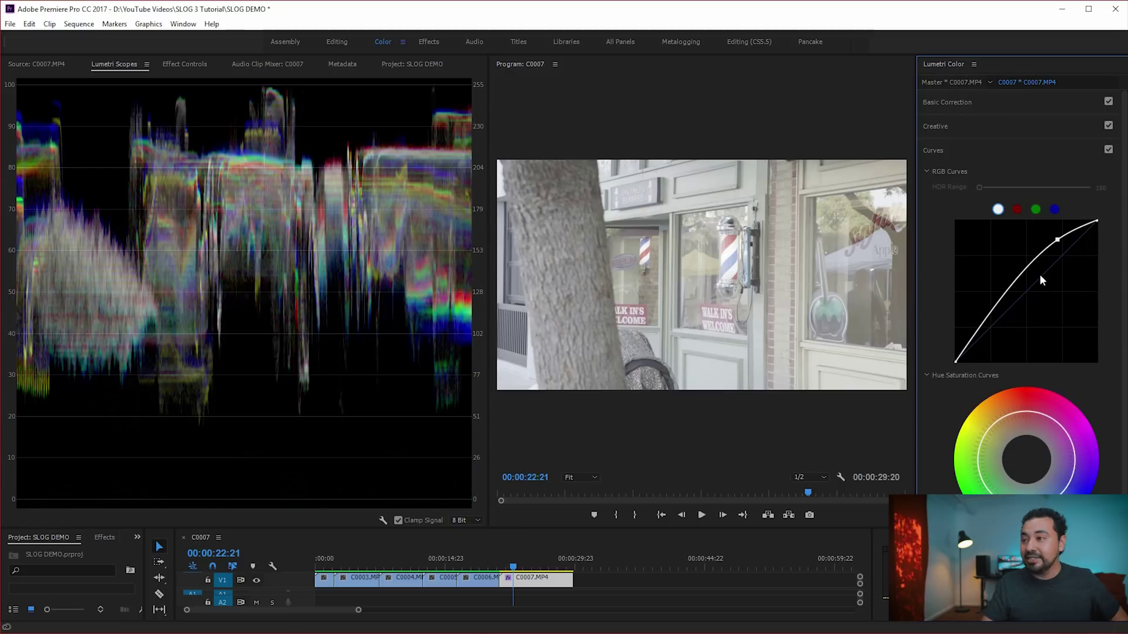
{"action": "double_click", "coordinate": [1039, 273]}
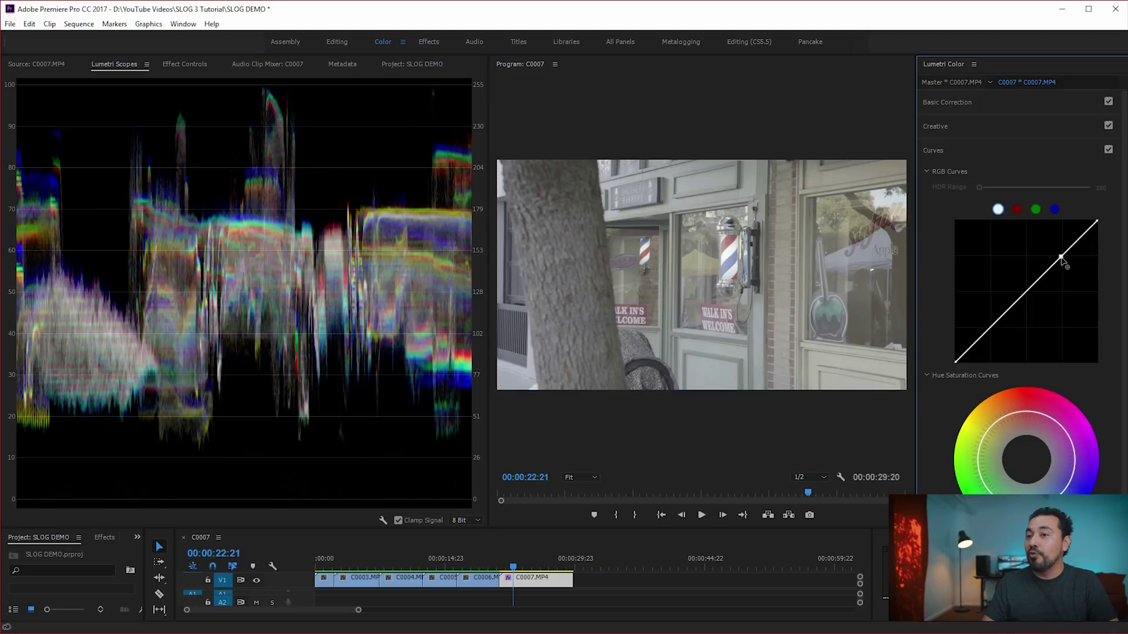
{"action": "left_click_drag", "start_coordinate": [1059, 254], "coordinate": [1055, 247]}
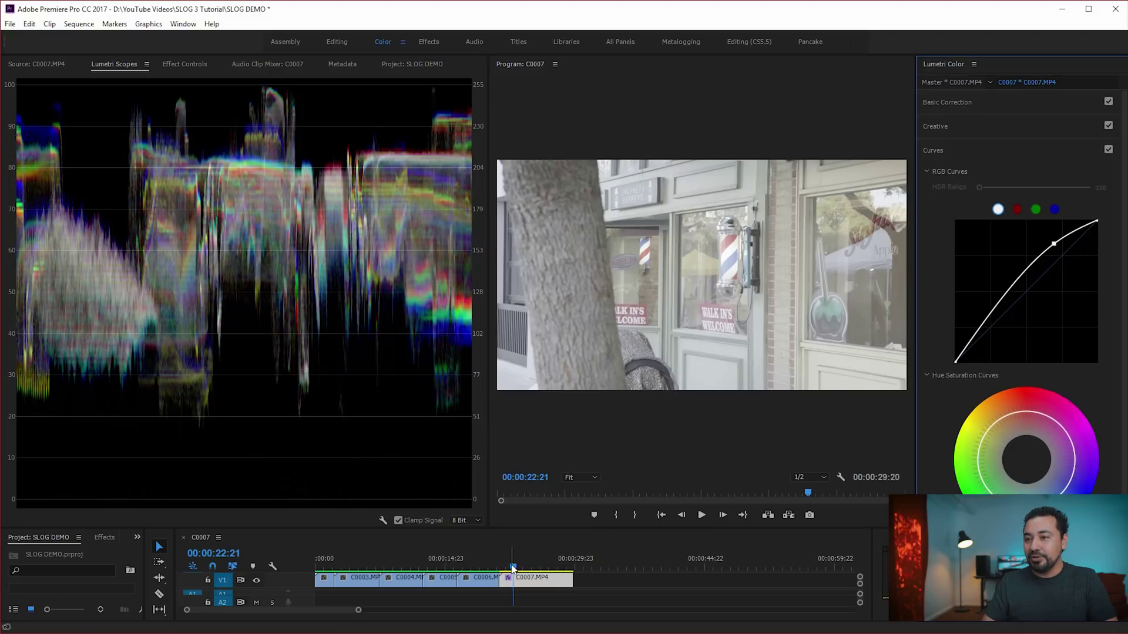
{"action": "mouse_move", "coordinate": [514, 564]}
{"action": "left_mouse_down"}
{"action": "mouse_move", "coordinate": [536, 565]}
{"action": "mouse_move", "coordinate": [515, 564]}
{"action": "left_mouse_up"}
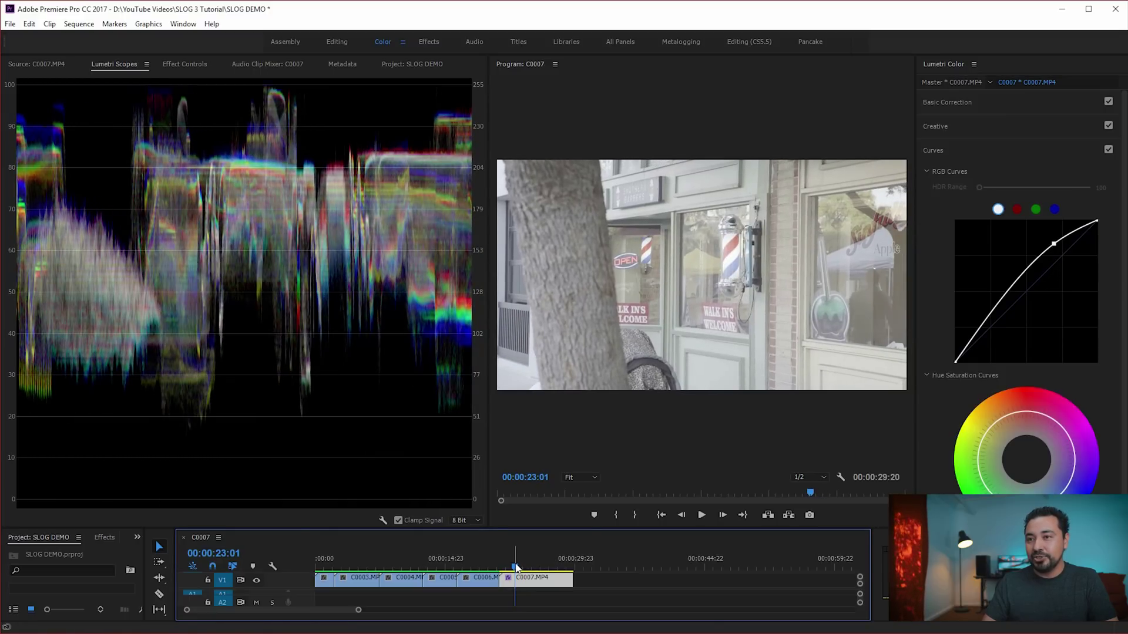
Step: Review C0007, lower a shadow point into an S-curve for contrast, and widen the video preview
{"action": "key", "text": "space"}
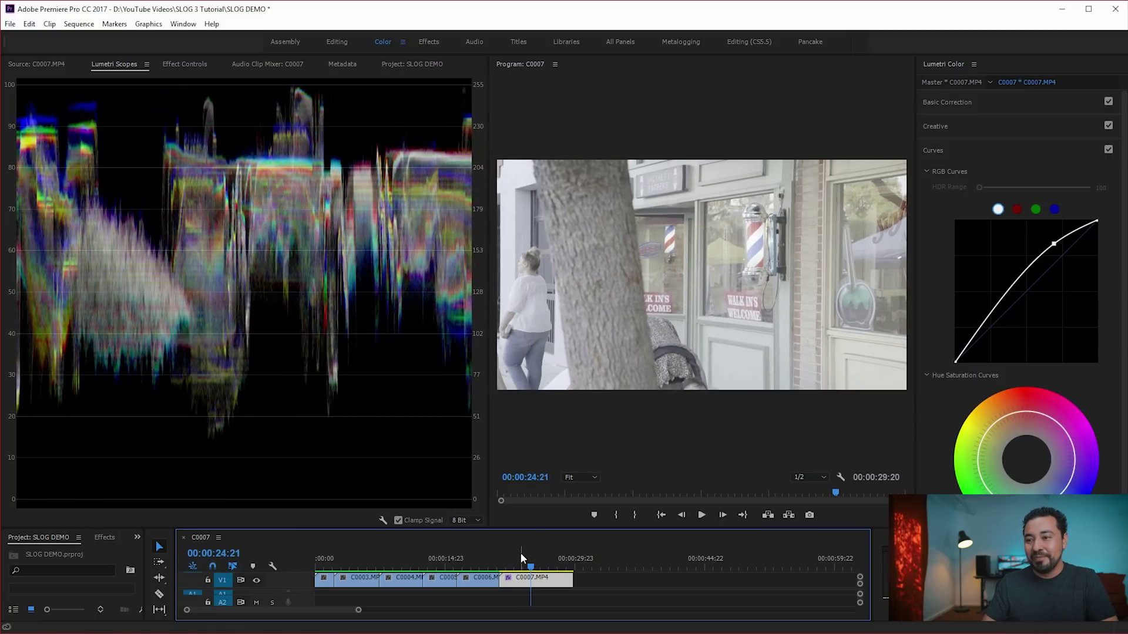
{"action": "left_click_drag", "start_coordinate": [530, 563], "coordinate": [523, 564]}
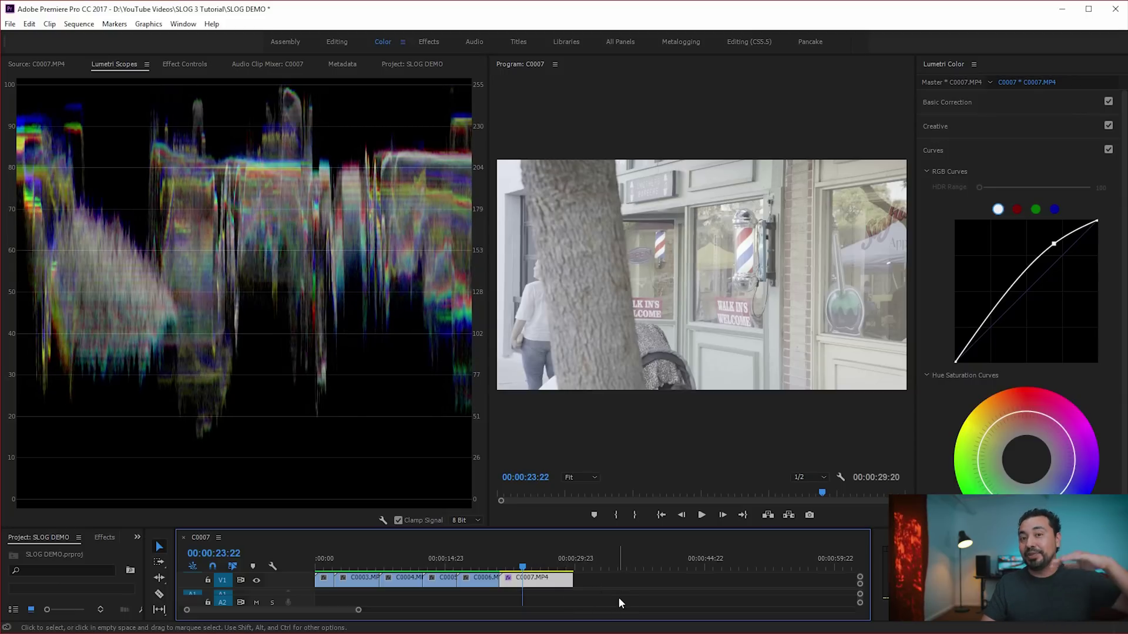
{"action": "left_click_drag", "start_coordinate": [523, 567], "coordinate": [532, 567]}
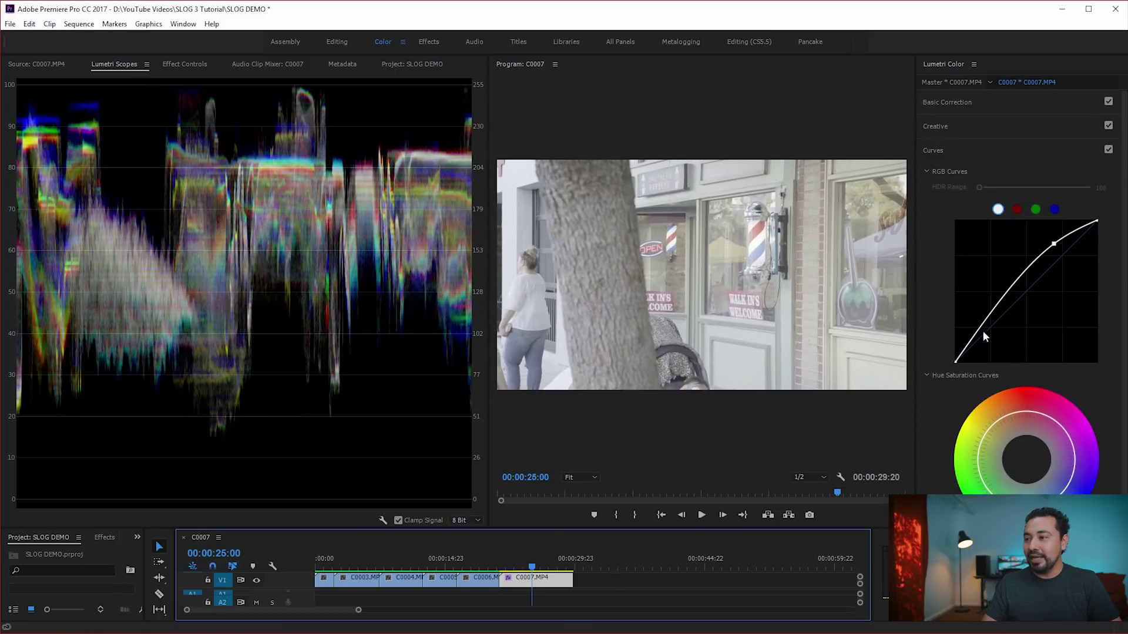
{"action": "left_click_drag", "start_coordinate": [982, 329], "coordinate": [996, 344]}
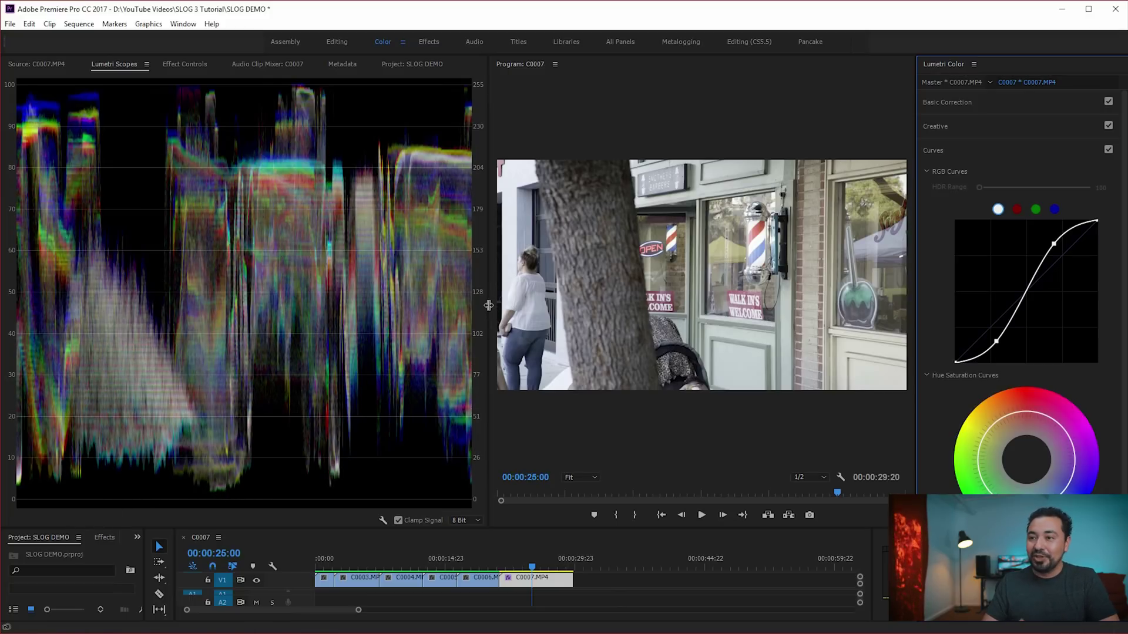
{"action": "left_click_drag", "start_coordinate": [489, 304], "coordinate": [179, 314]}
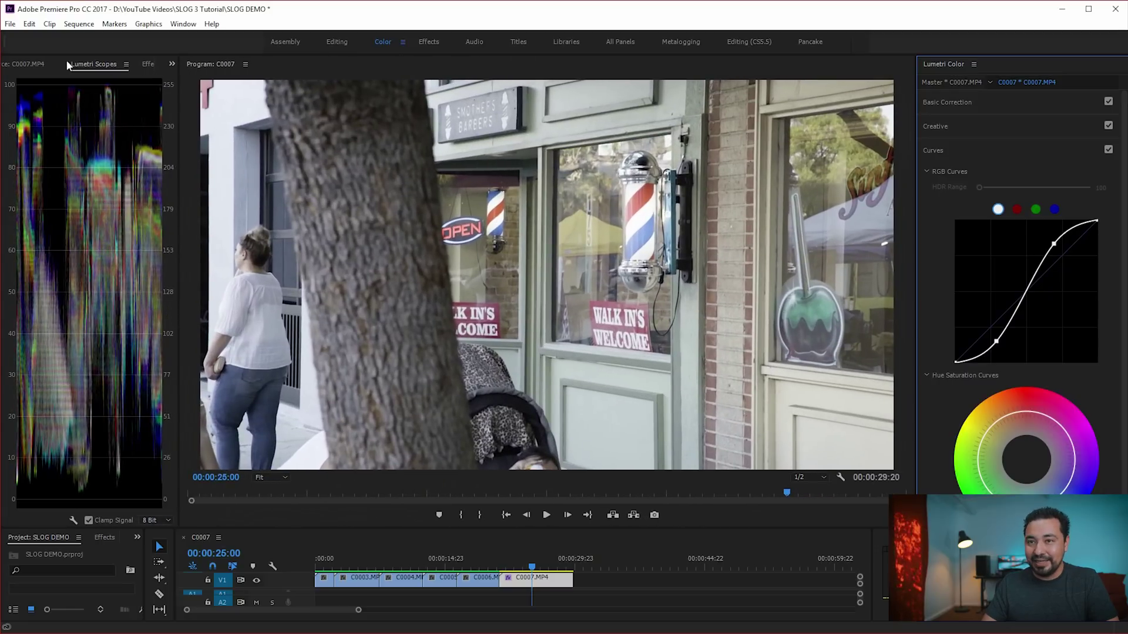
Step: Switch to Effect Controls and select clip C0007 to list its effects
{"action": "left_click", "coordinate": [37, 64]}
{"action": "left_click", "coordinate": [139, 66]}
{"action": "left_click", "coordinate": [146, 64]}
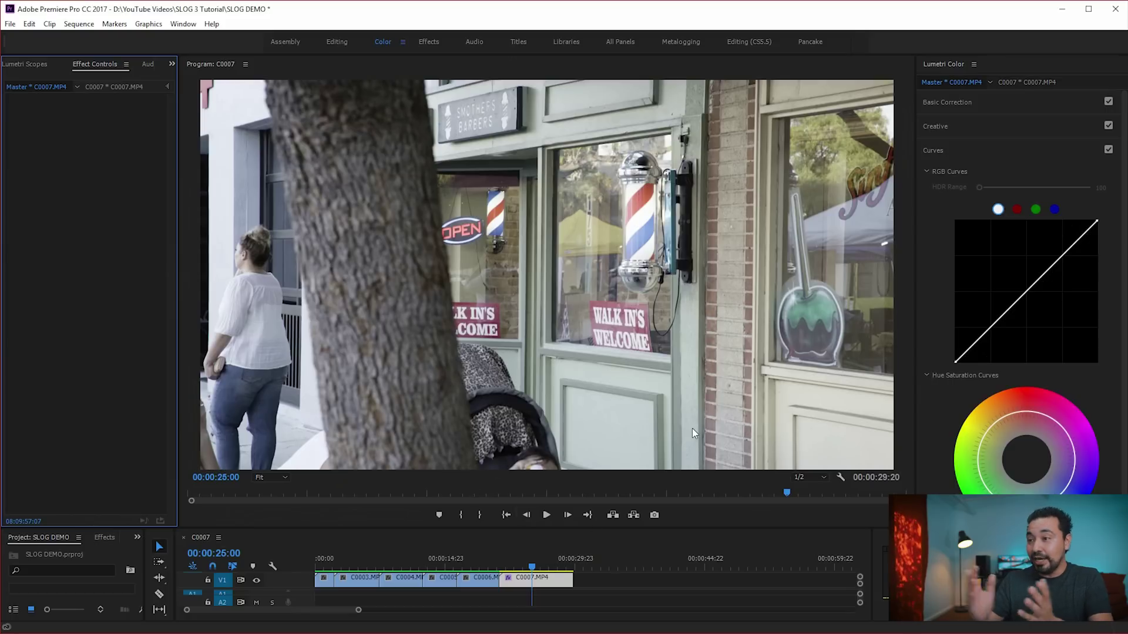
{"action": "left_click", "coordinate": [555, 584]}
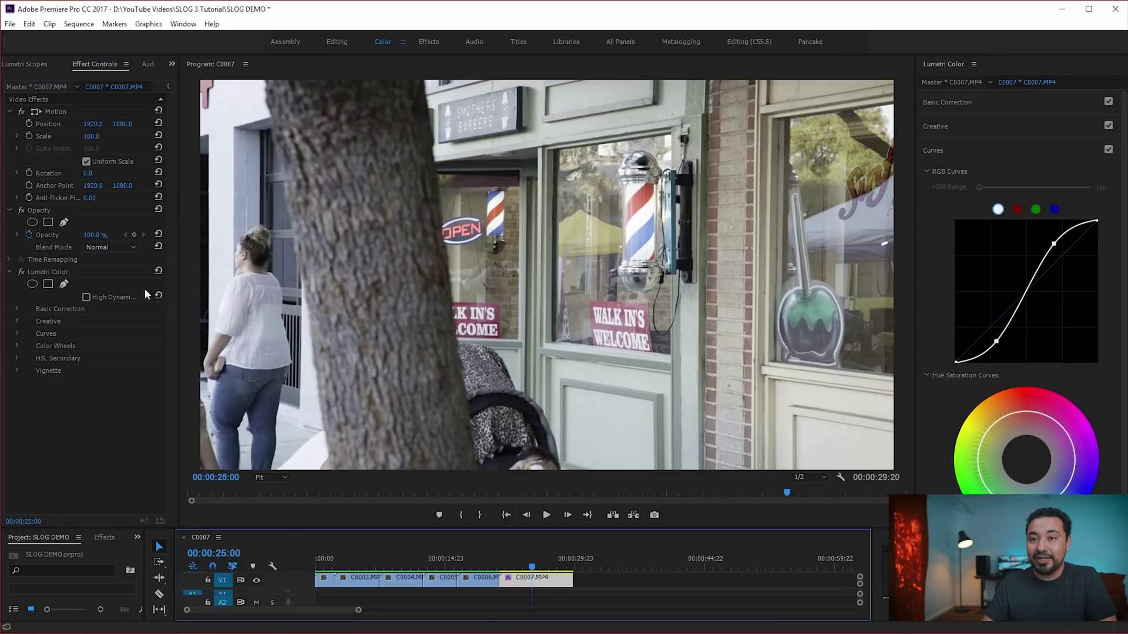
Step: Toggle the Lumetri Color grade off and back on to compare, then expand Basic Correction
{"action": "left_click", "coordinate": [22, 273]}
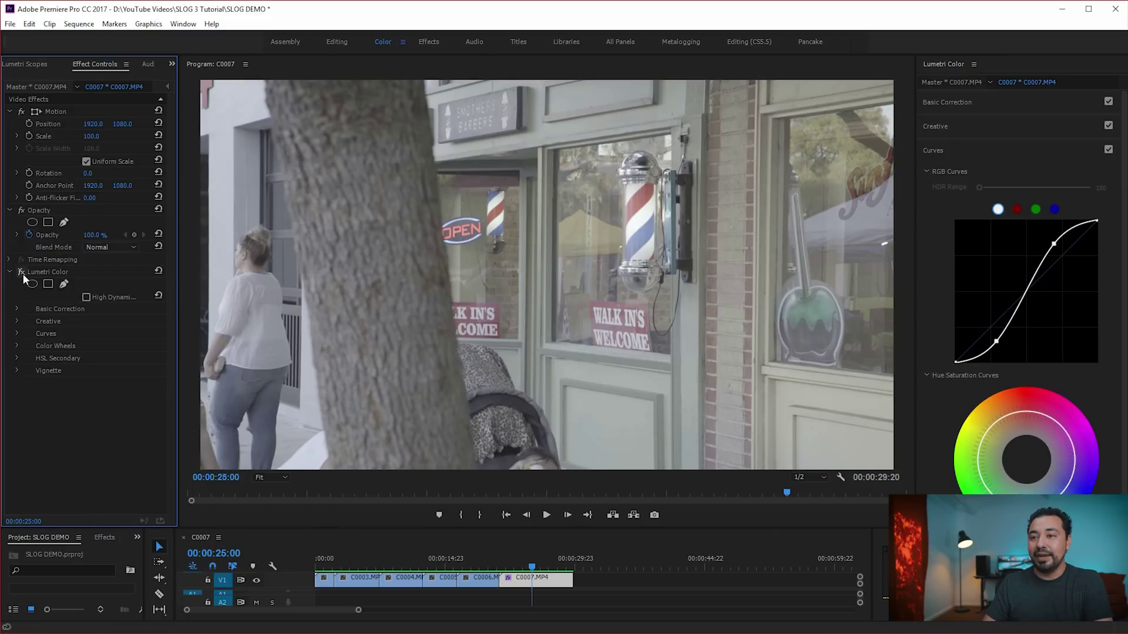
{"action": "left_click", "coordinate": [21, 272]}
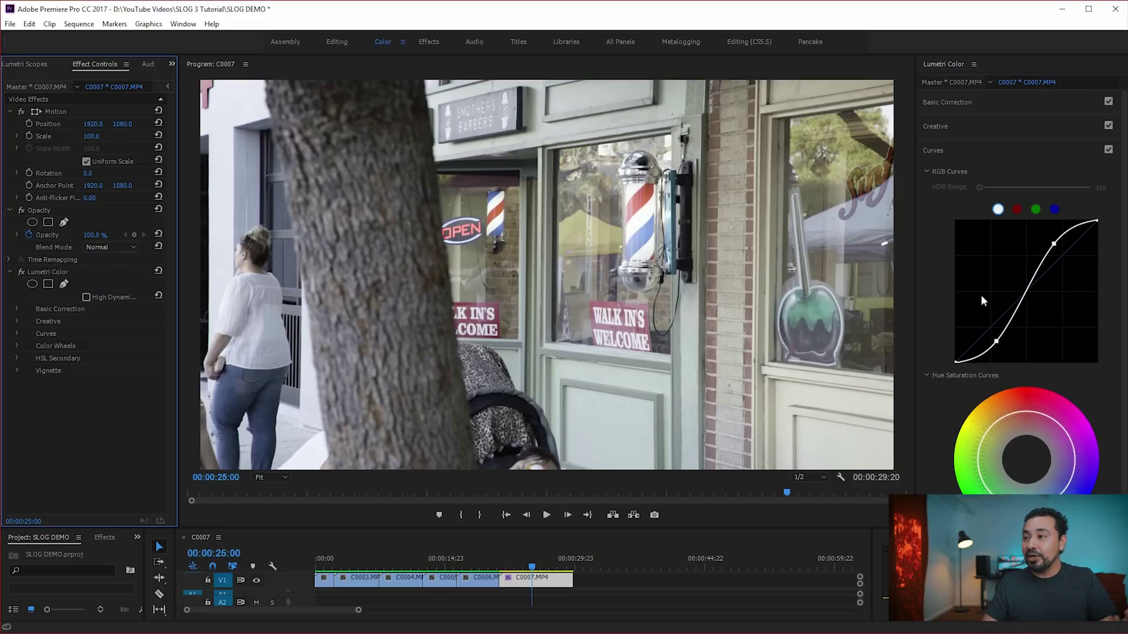
{"action": "left_click", "coordinate": [955, 102]}
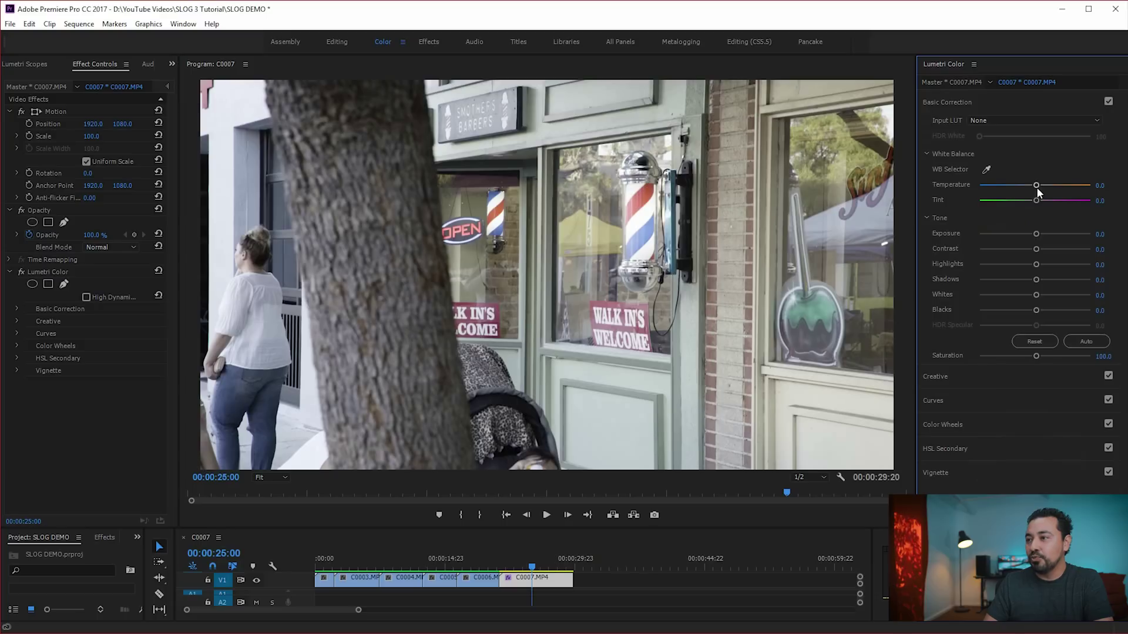
Step: Set C0007's Basic Correction Temperature to 9.5 and Contrast to 70.5
{"action": "left_click_drag", "start_coordinate": [1037, 187], "coordinate": [1040, 185]}
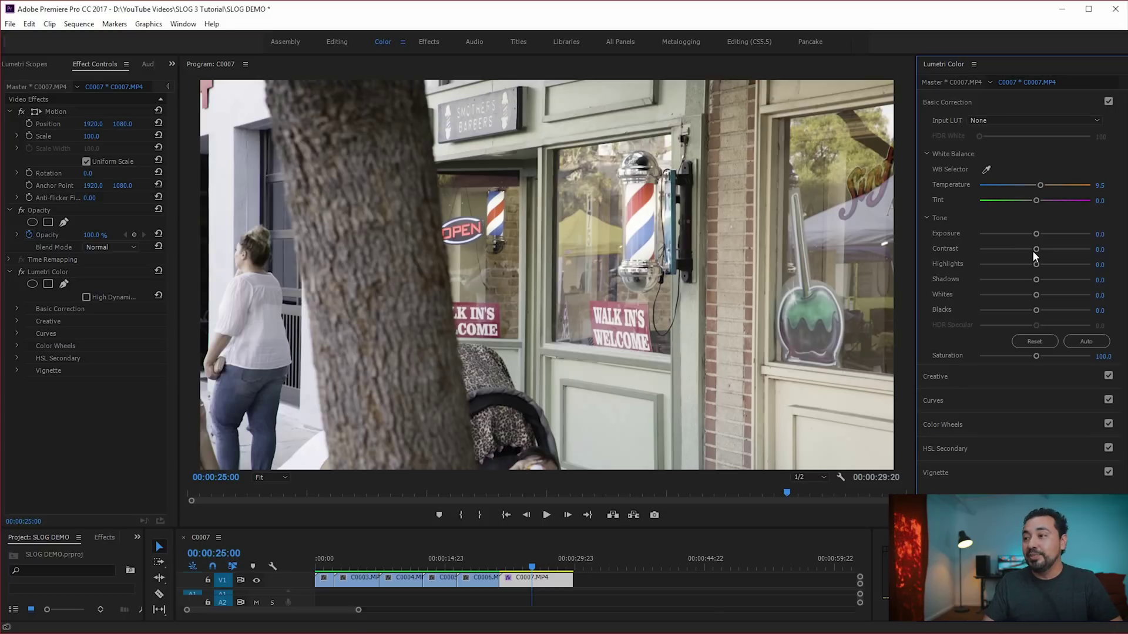
{"action": "left_click_drag", "start_coordinate": [1036, 249], "coordinate": [1115, 250]}
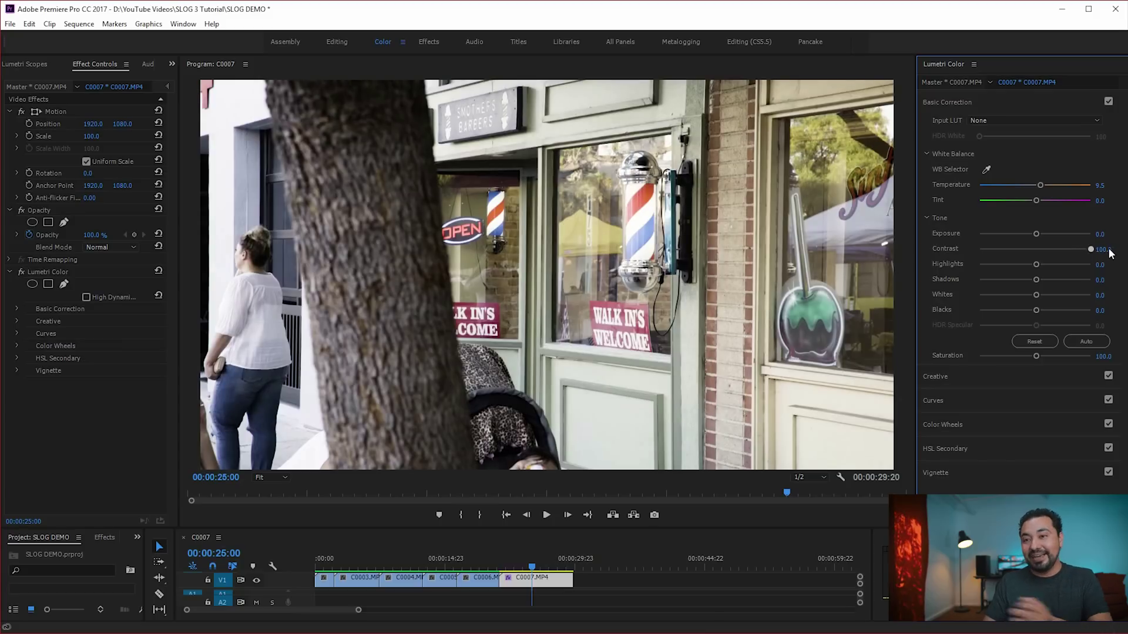
{"action": "left_click_drag", "start_coordinate": [1102, 253], "coordinate": [1061, 252]}
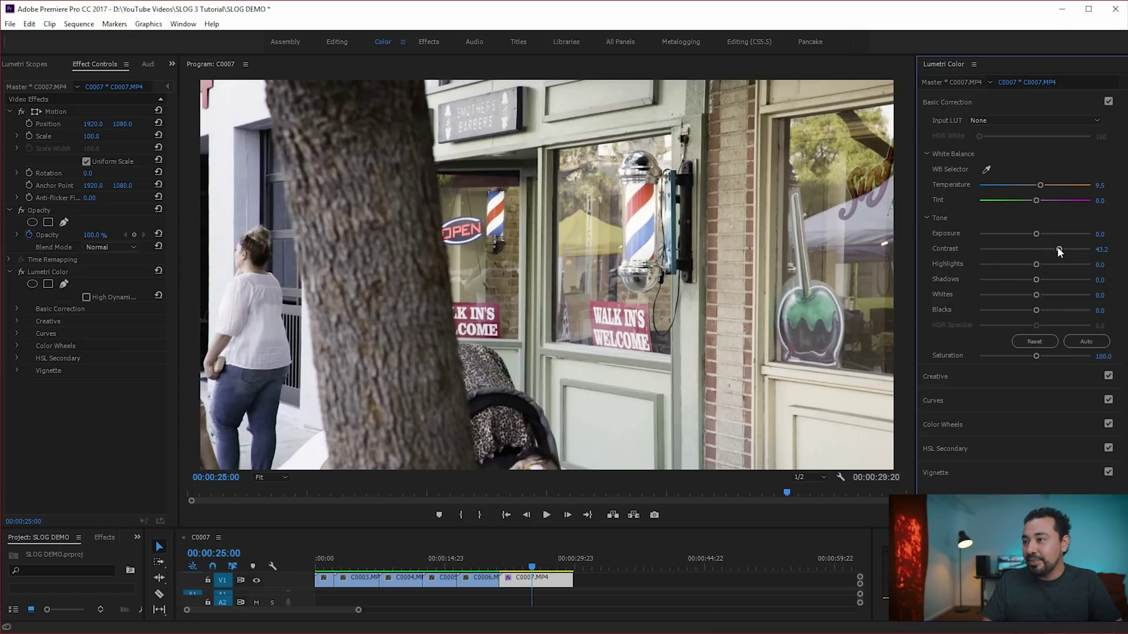
{"action": "left_click_drag", "start_coordinate": [1060, 252], "coordinate": [1074, 250]}
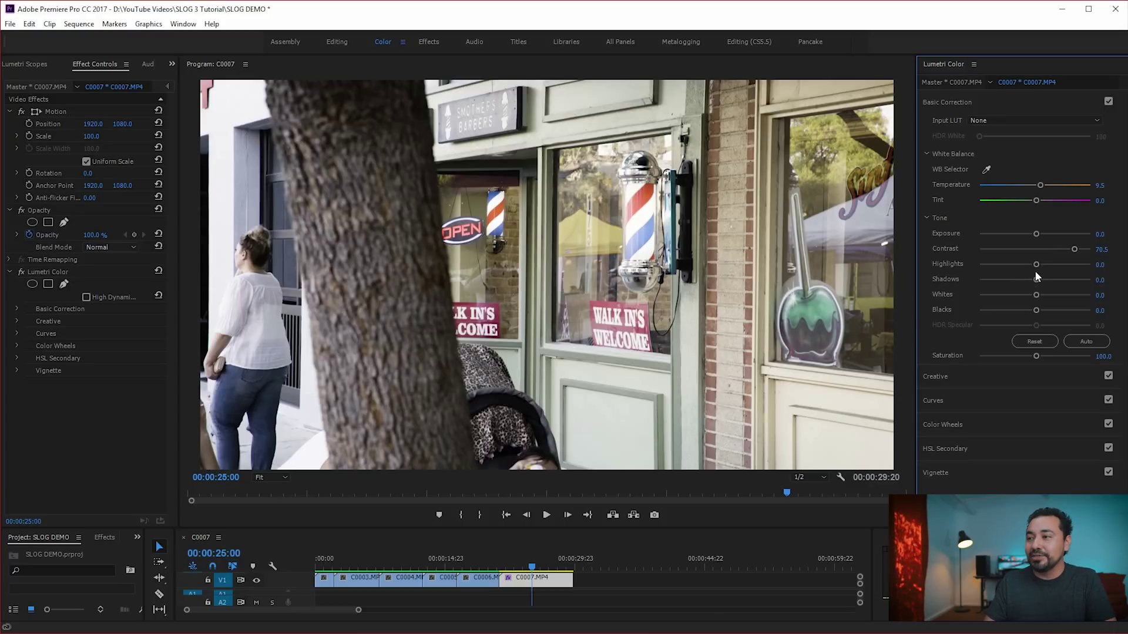
Step: Pull Highlights to -10.5, set Saturation to about 157, and expand the Creative section
{"action": "left_click_drag", "start_coordinate": [1037, 266], "coordinate": [1028, 265]}
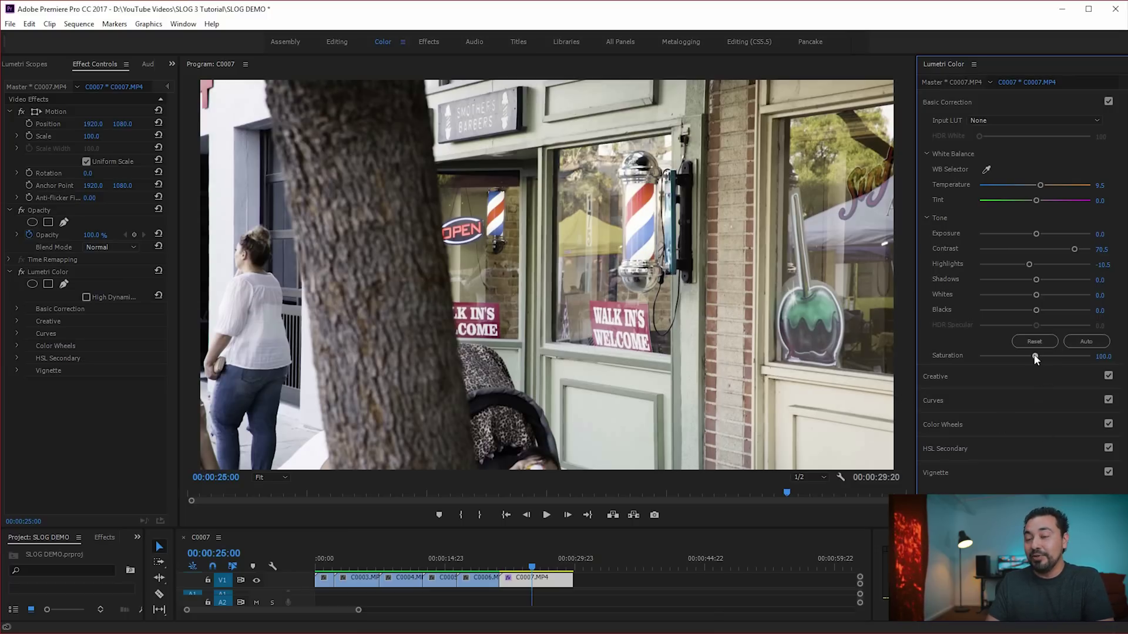
{"action": "left_click_drag", "start_coordinate": [1035, 356], "coordinate": [1107, 361]}
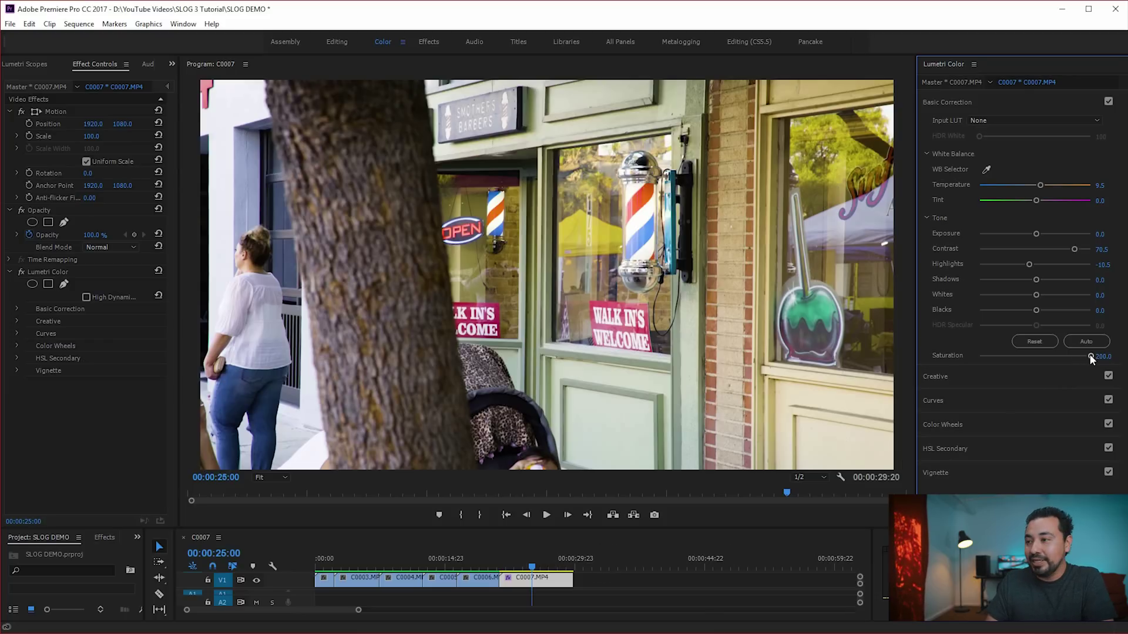
{"action": "left_click_drag", "start_coordinate": [1090, 356], "coordinate": [1062, 358]}
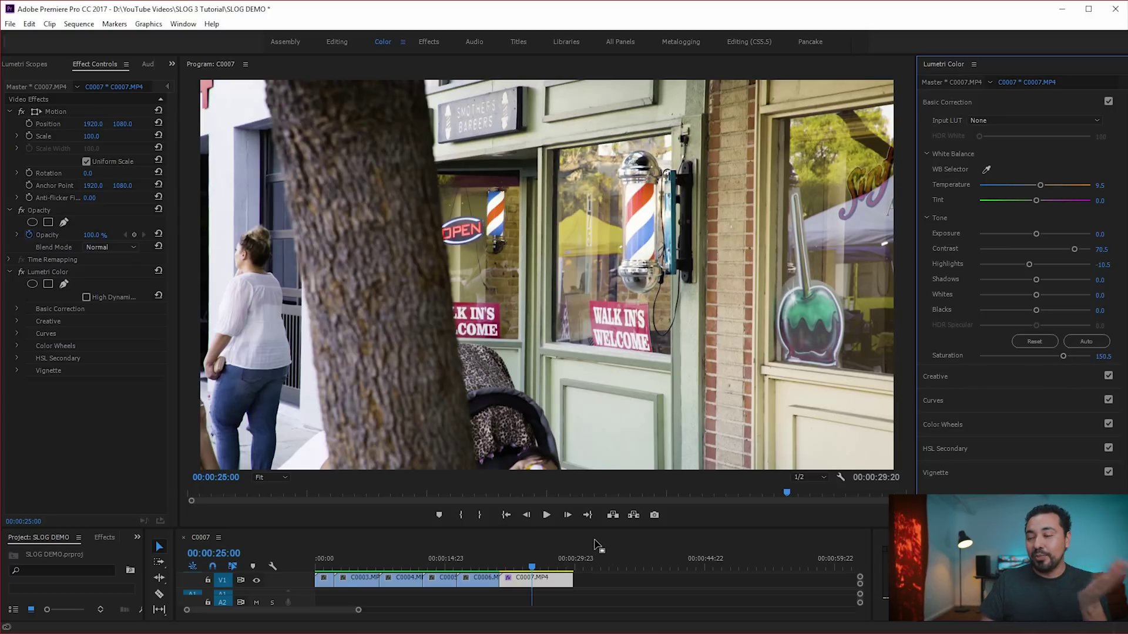
{"action": "left_click", "coordinate": [983, 375]}
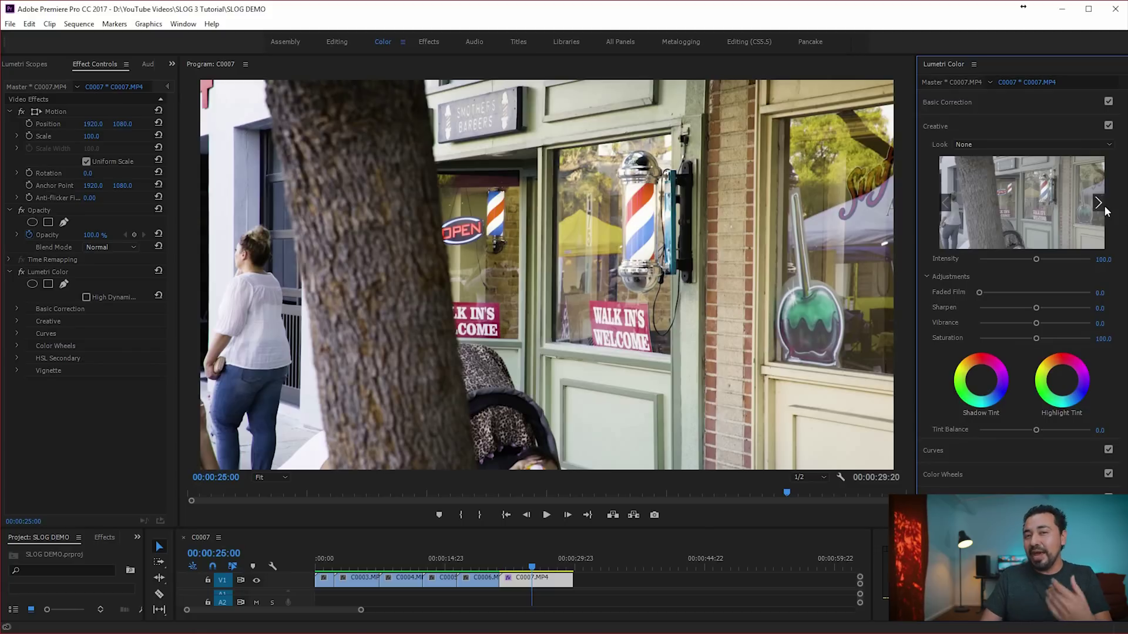
Step: Step through the Creative looks and apply Fuji ETERNA 250D Fuji 3510 (by Adobe) to C0007
{"action": "left_click", "coordinate": [1098, 205]}
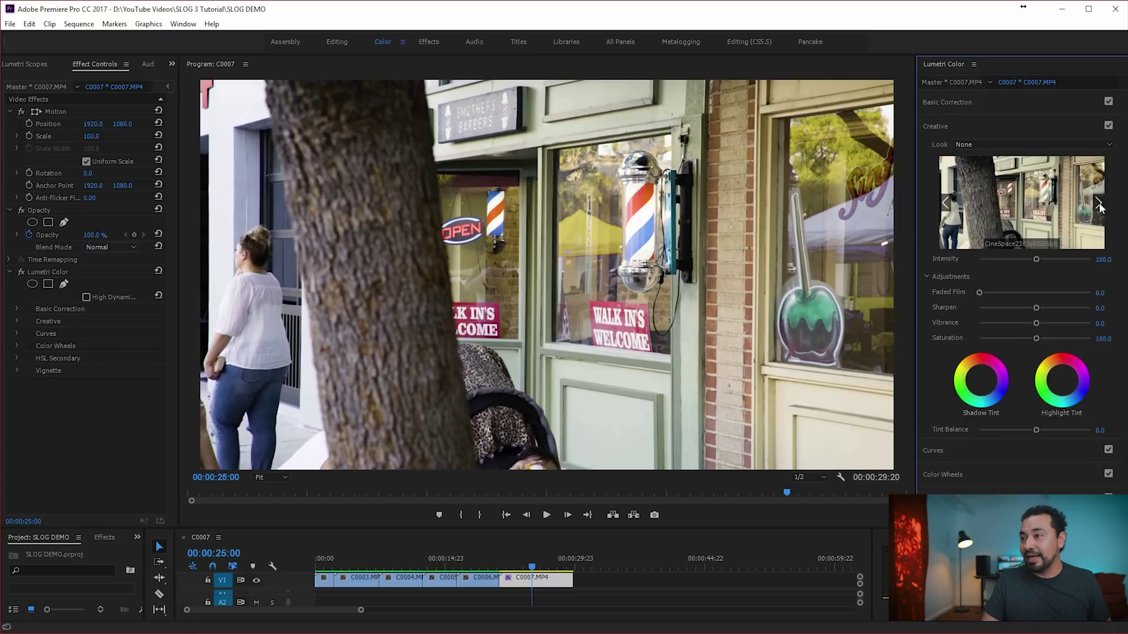
{"action": "left_click", "coordinate": [1099, 204]}
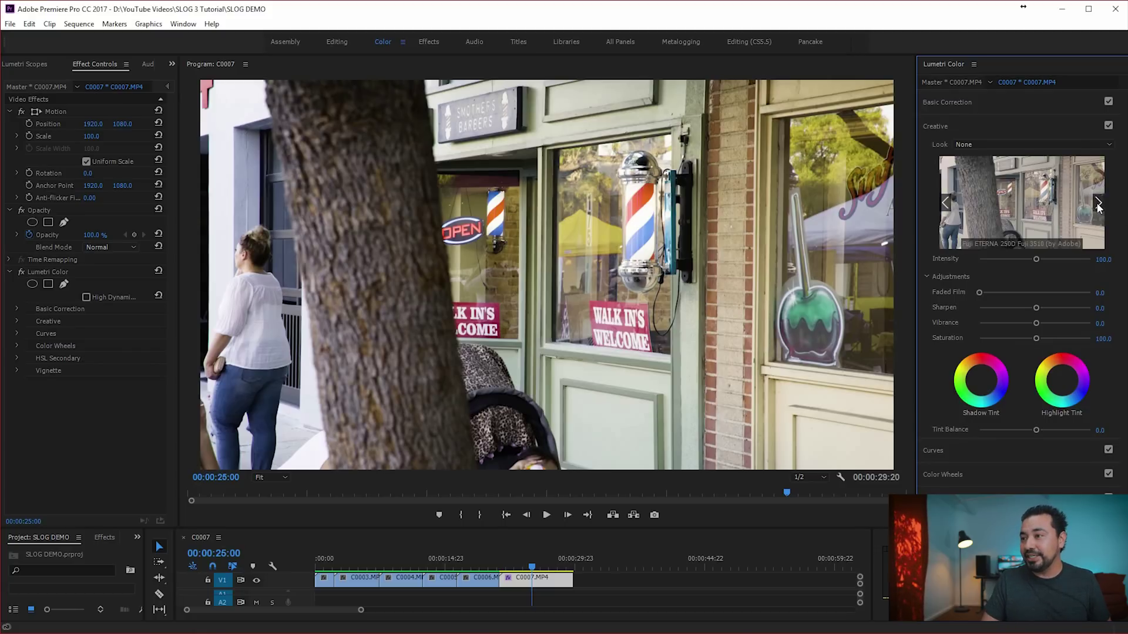
{"action": "left_click", "coordinate": [1010, 205]}
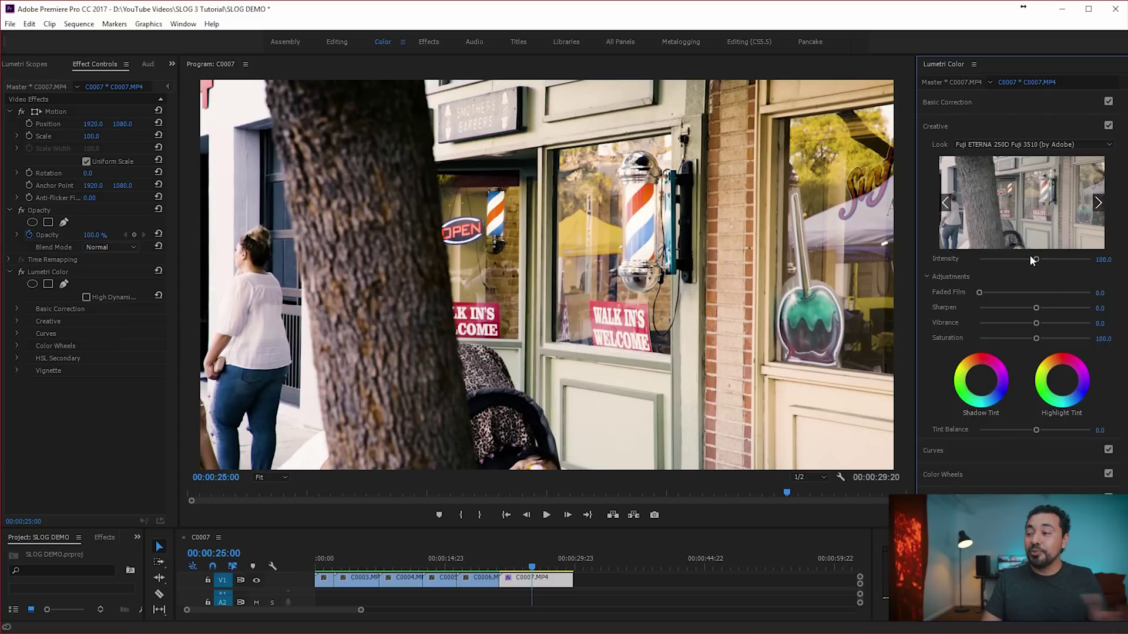
Step: Set the Fuji look's Intensity to 50, then toggle Creative off and on to compare
{"action": "left_click", "coordinate": [1105, 259]}
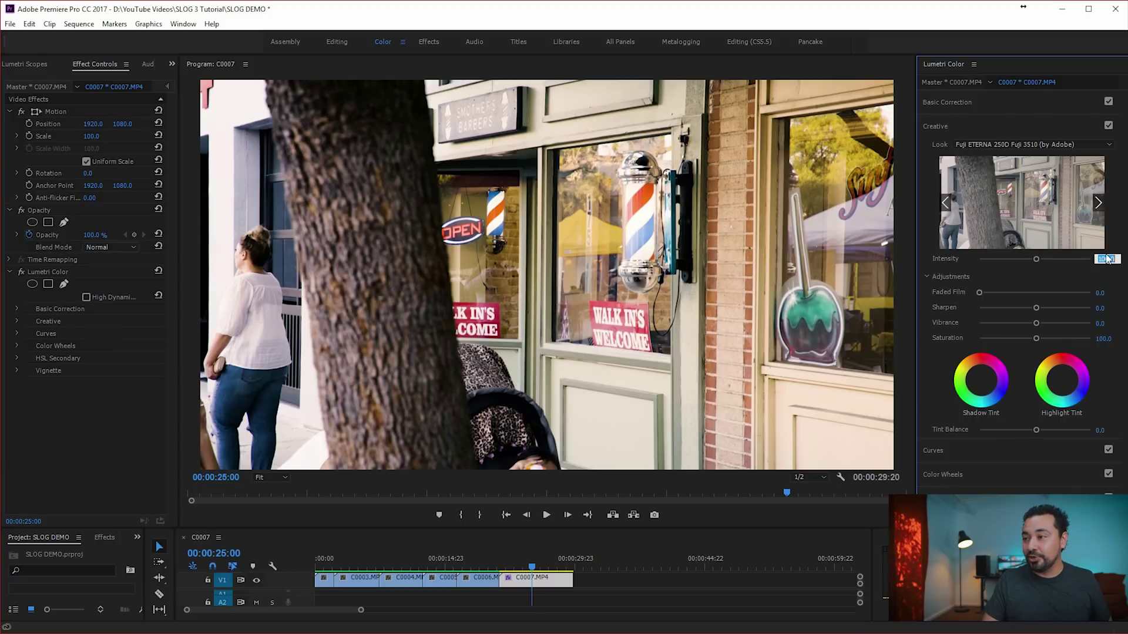
{"action": "type", "text": "50"}
{"action": "key", "text": "Return"}
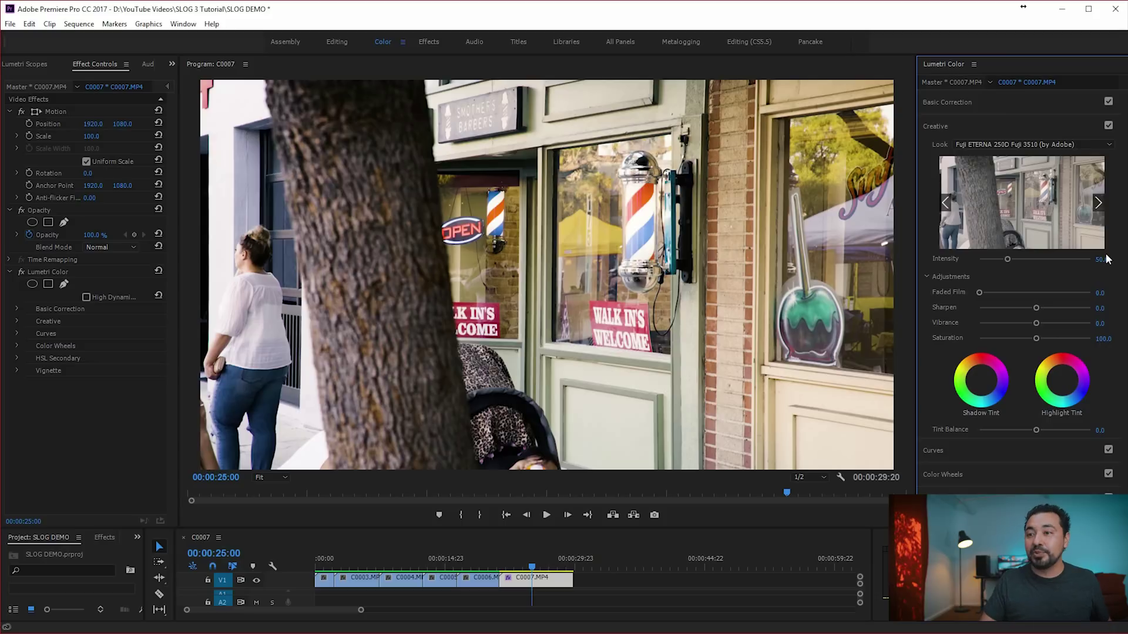
{"action": "left_click", "coordinate": [1108, 126]}
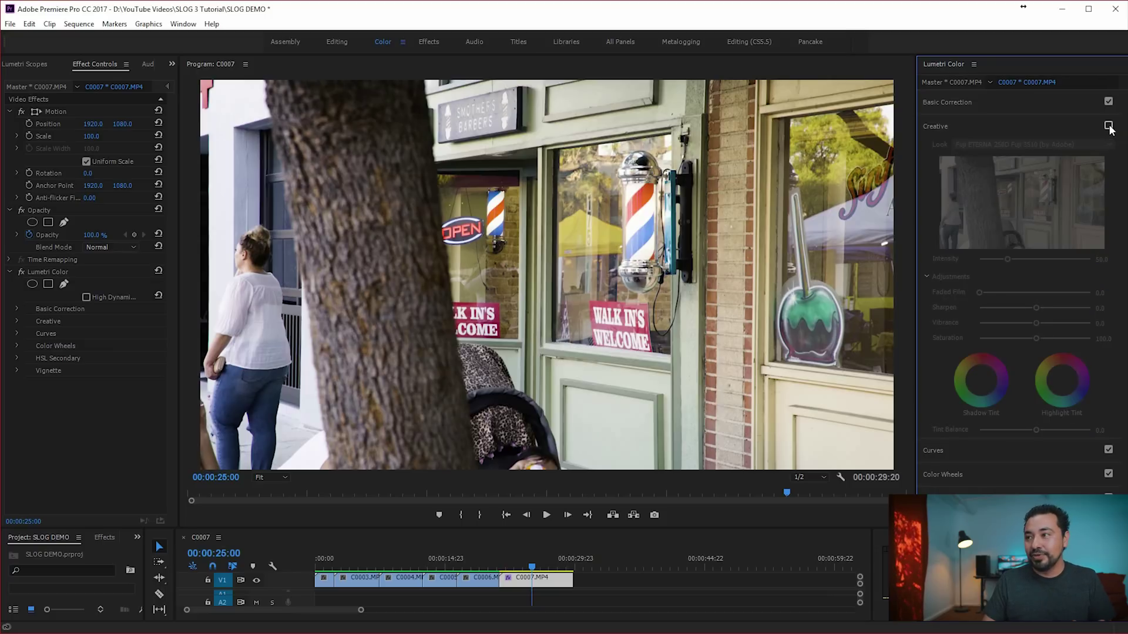
{"action": "left_click", "coordinate": [1108, 125]}
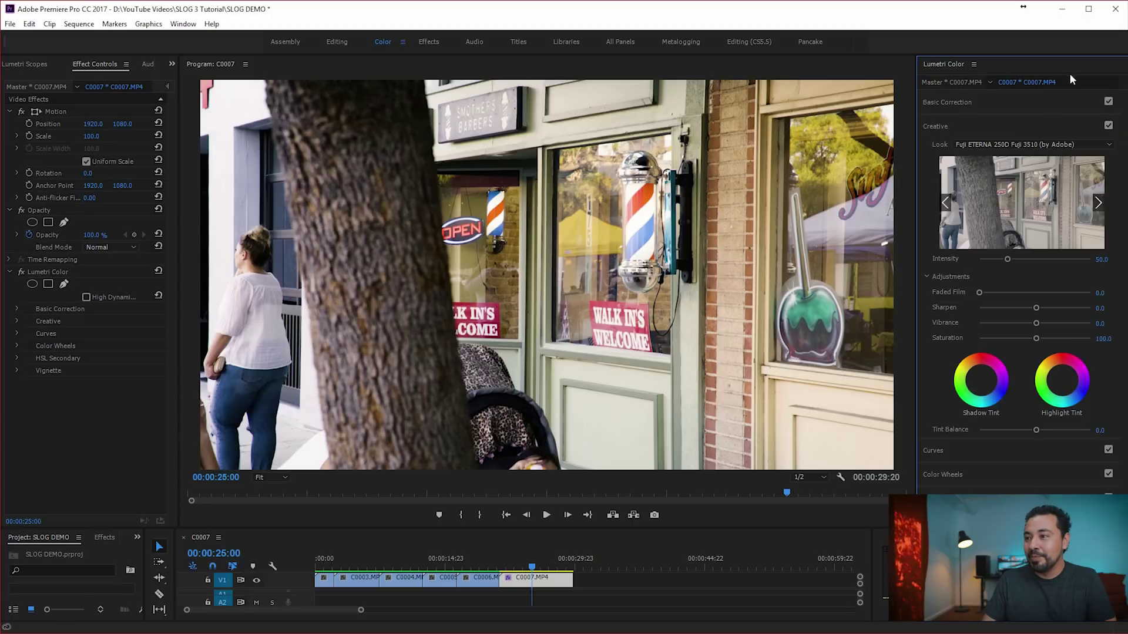
Step: Set Sharpen to 25 and raise Vibrance to 30.5 on C0007
{"action": "left_click", "coordinate": [1101, 310]}
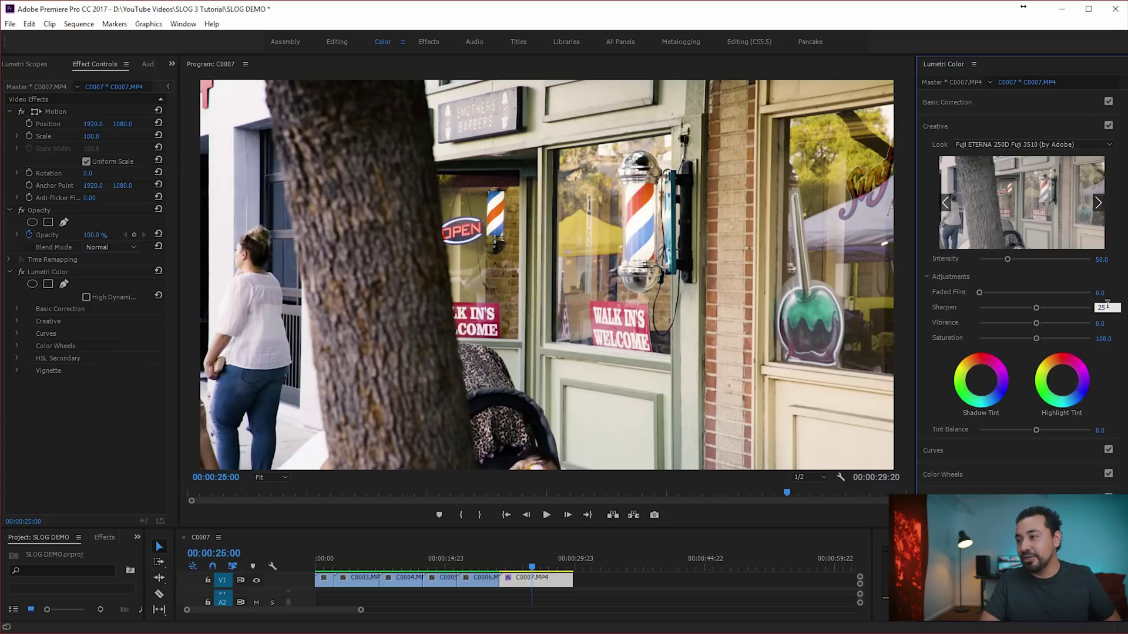
{"action": "key", "text": "Return"}
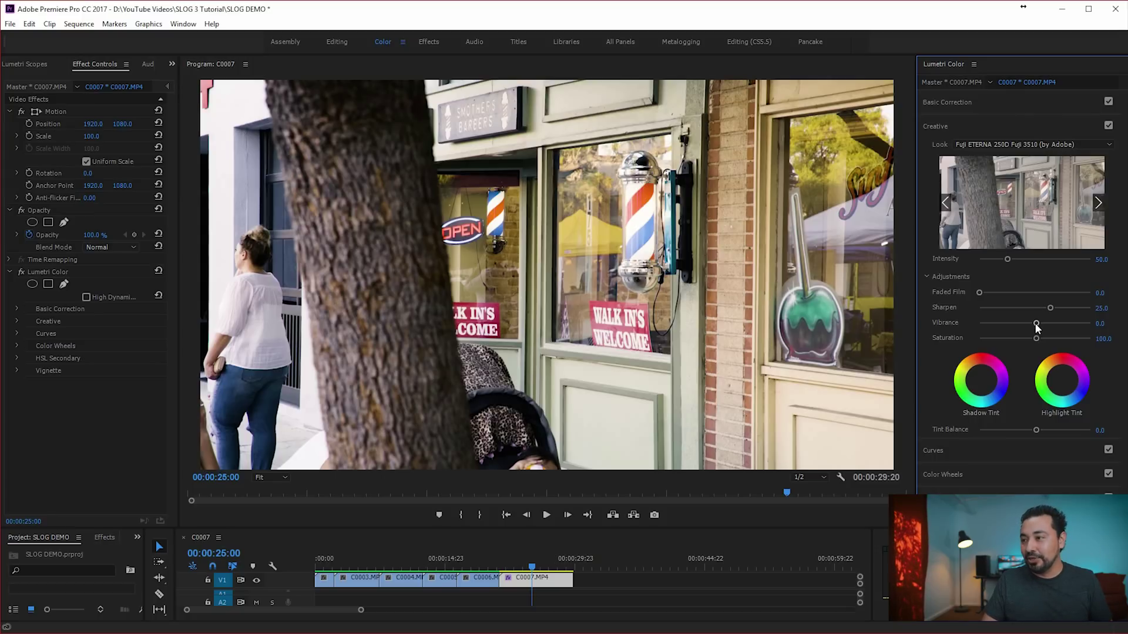
{"action": "mouse_move", "coordinate": [1036, 325]}
{"action": "left_mouse_down"}
{"action": "mouse_move", "coordinate": [1094, 326]}
{"action": "mouse_move", "coordinate": [1042, 326]}
{"action": "mouse_move", "coordinate": [1051, 325]}
{"action": "left_mouse_up"}
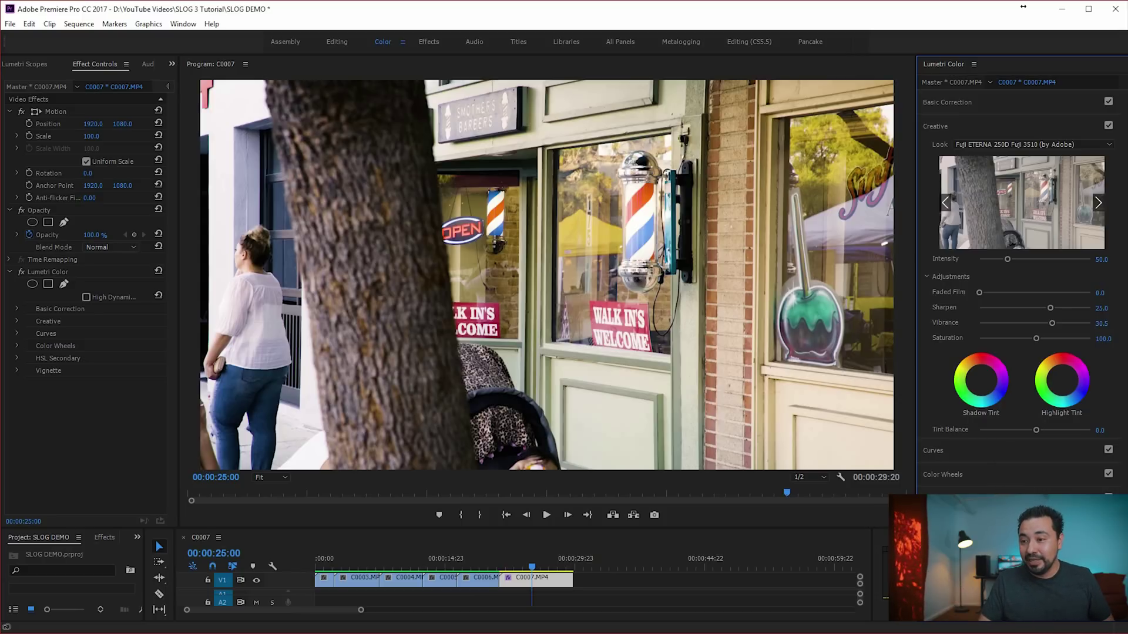
{"action": "left_click_drag", "start_coordinate": [530, 568], "coordinate": [505, 571]}
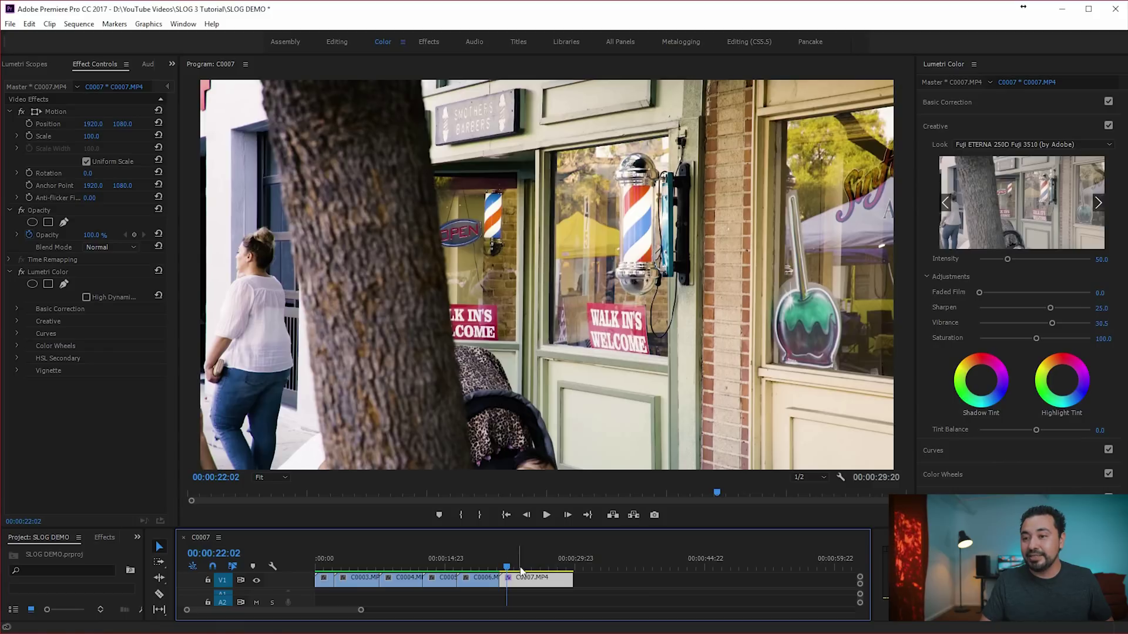
{"action": "key", "text": "space"}
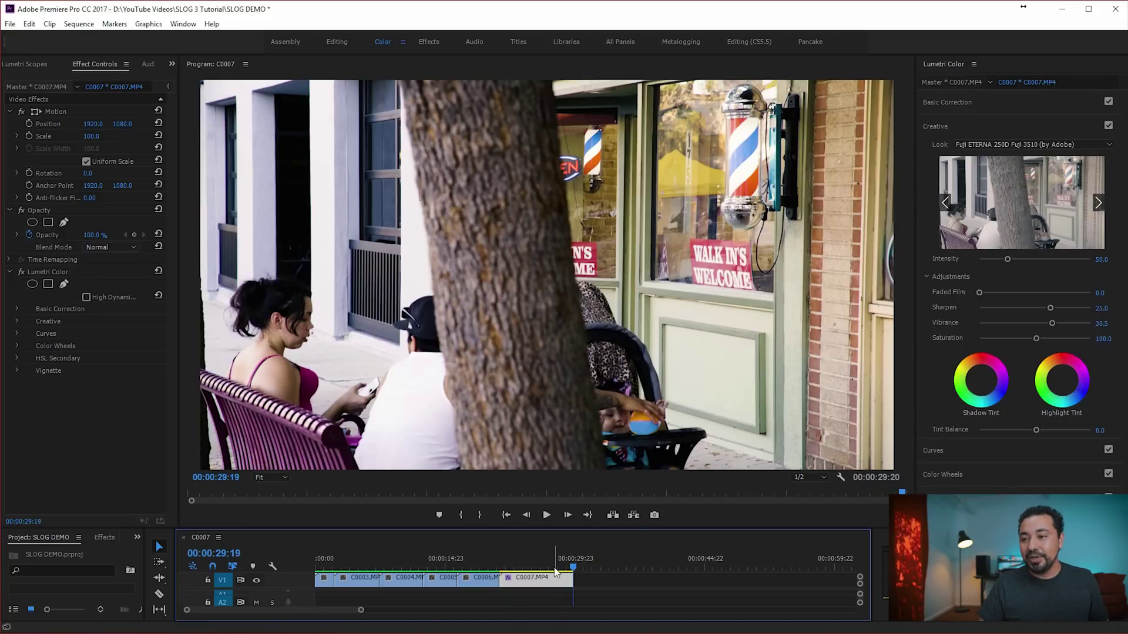
{"action": "left_click_drag", "start_coordinate": [571, 568], "coordinate": [530, 554]}
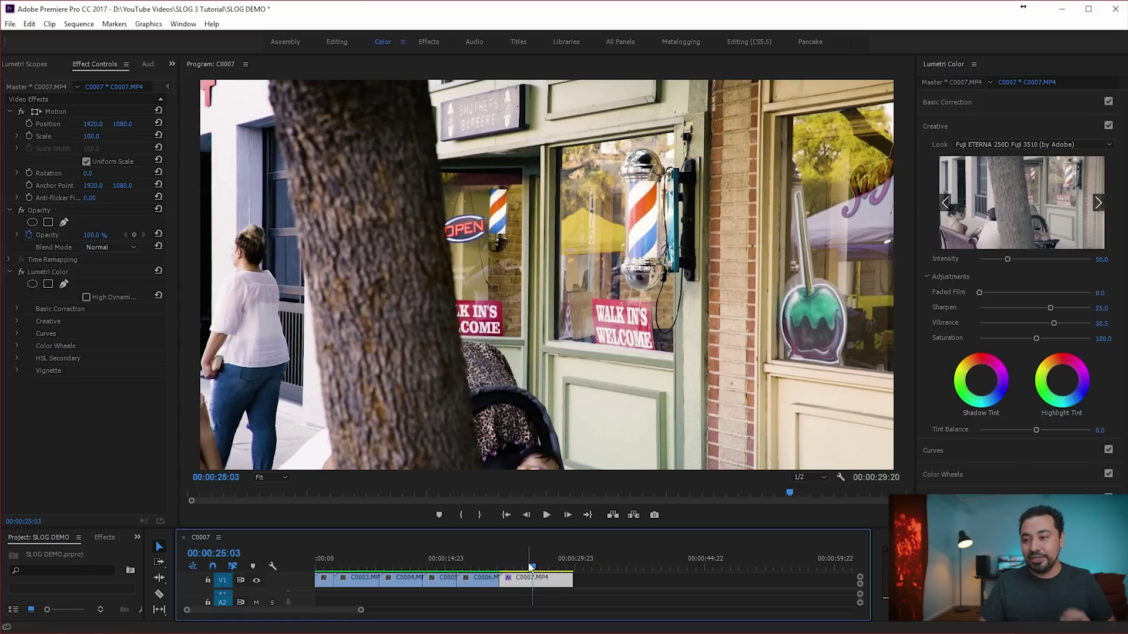
{"action": "left_click", "coordinate": [533, 582]}
Step: Copy the Lumetri Color effect from clip C0007 and select clip C0006
{"action": "left_click", "coordinate": [72, 273]}
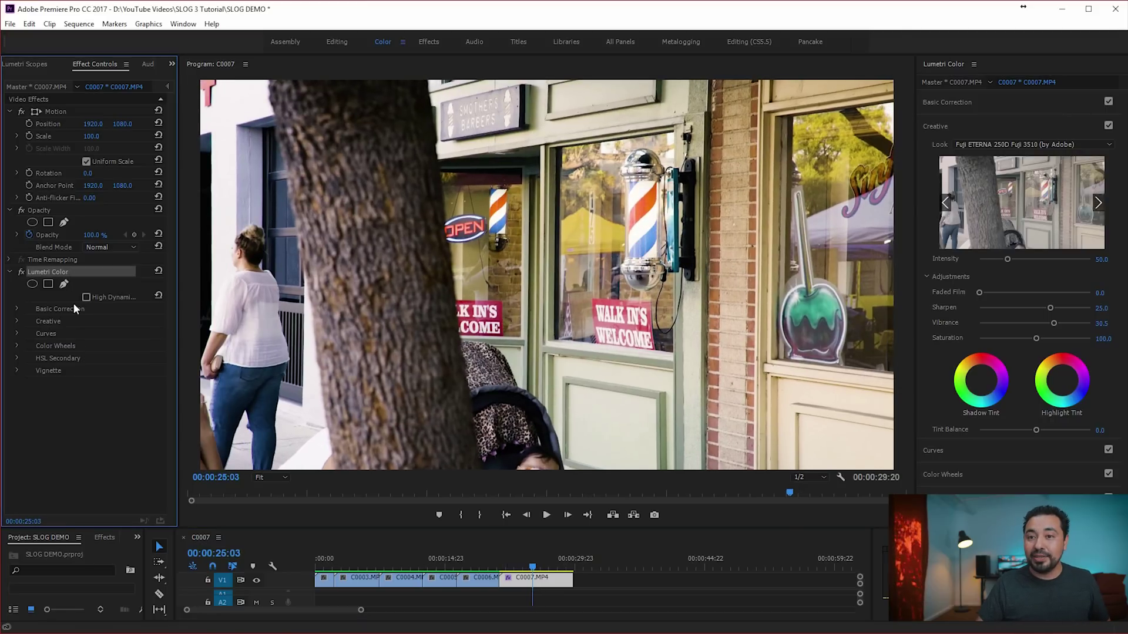
{"action": "right_click", "coordinate": [90, 272]}
{"action": "left_click", "coordinate": [118, 340]}
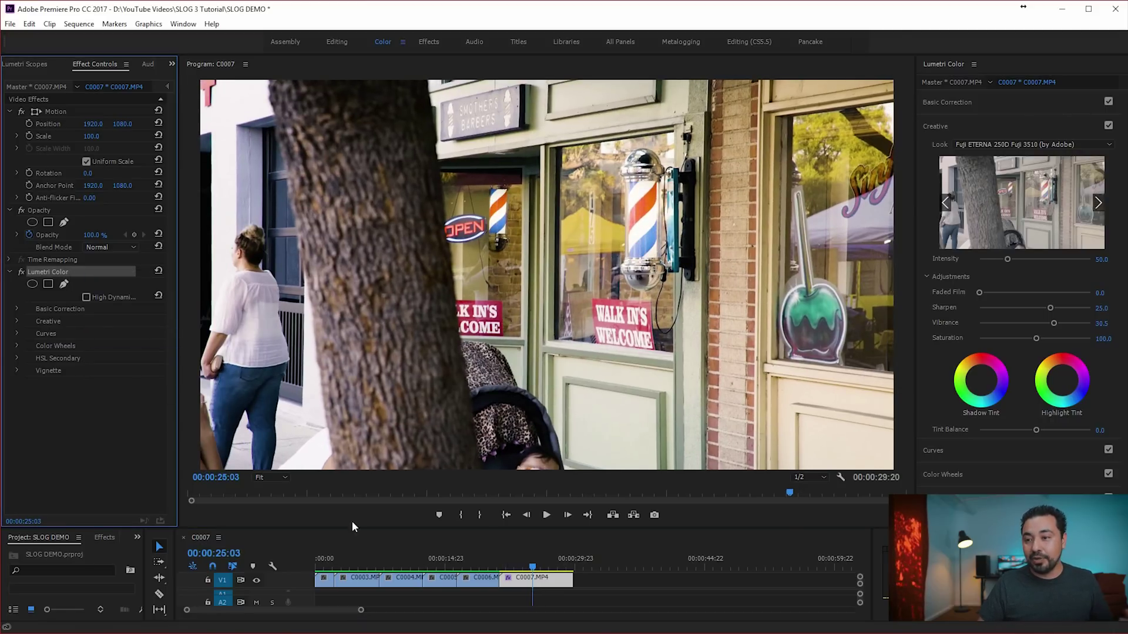
{"action": "left_click", "coordinate": [486, 549]}
{"action": "left_click_drag", "start_coordinate": [534, 567], "coordinate": [476, 561]}
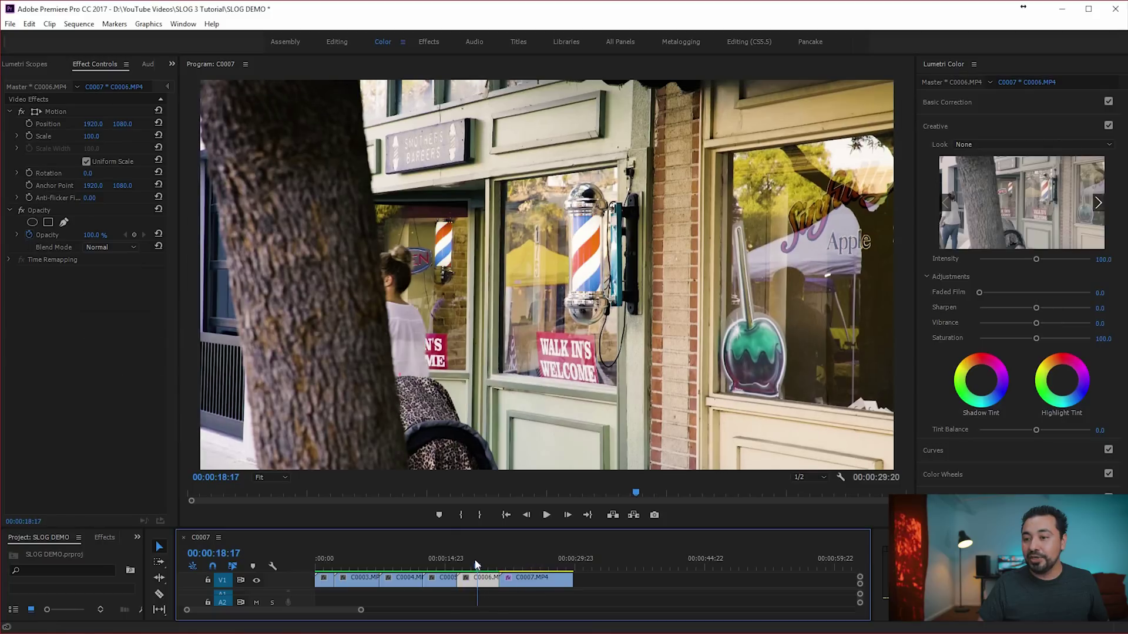
{"action": "left_click", "coordinate": [480, 580]}
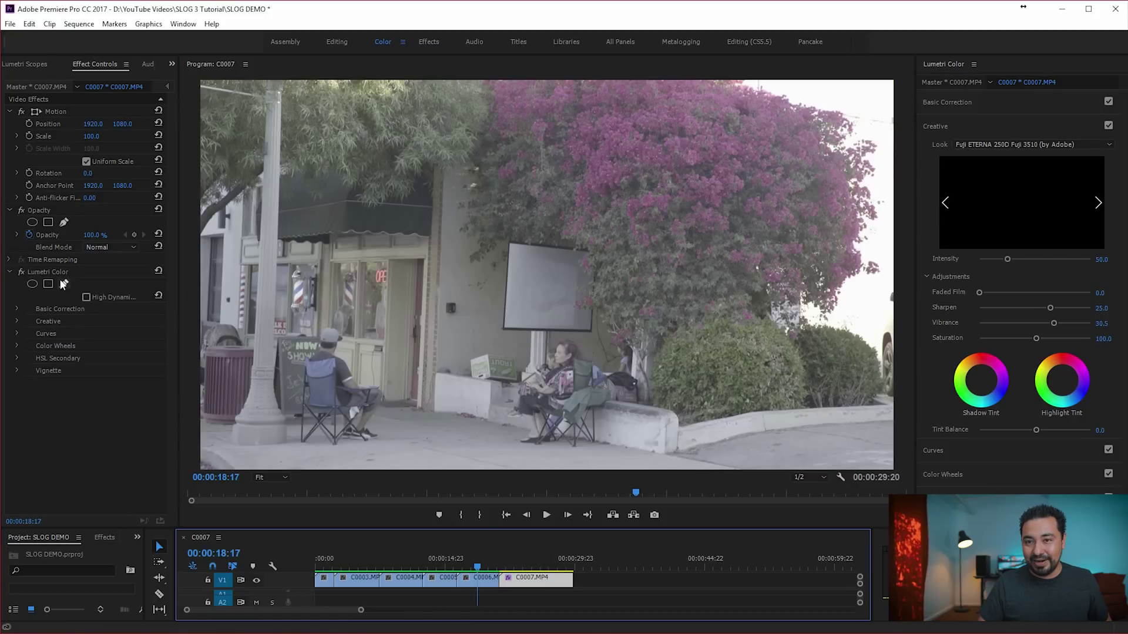
Step: Paste C0007's Lumetri Color grade, Fuji look included, onto clip C0006
{"action": "left_click", "coordinate": [63, 278]}
{"action": "right_click", "coordinate": [63, 273]}
{"action": "left_click", "coordinate": [94, 340]}
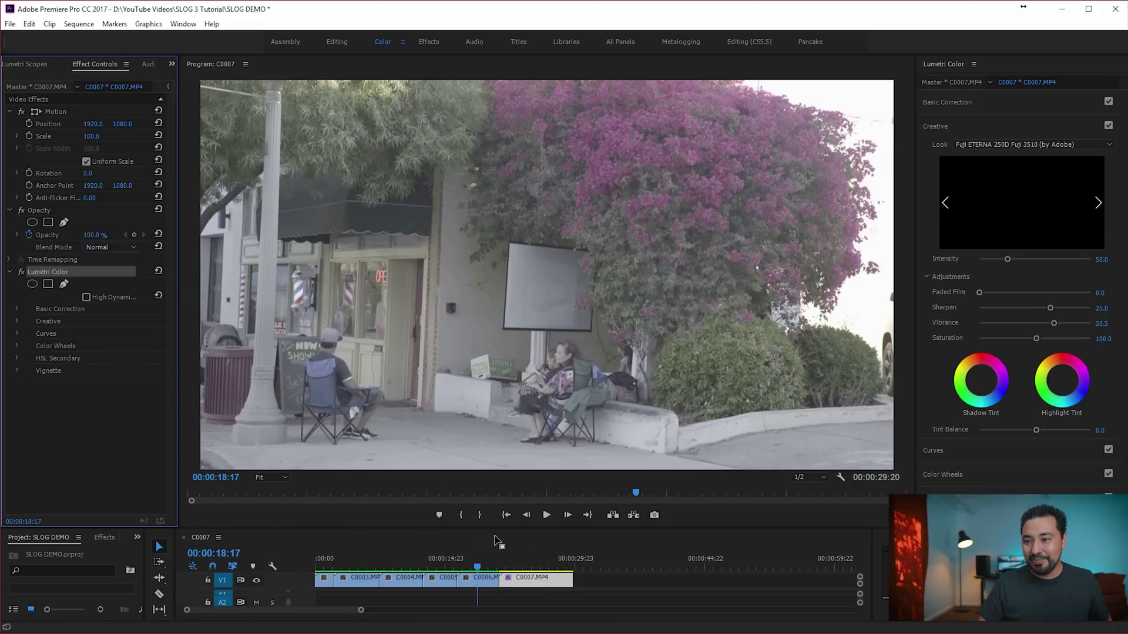
{"action": "left_click", "coordinate": [485, 580]}
{"action": "right_click", "coordinate": [51, 397]}
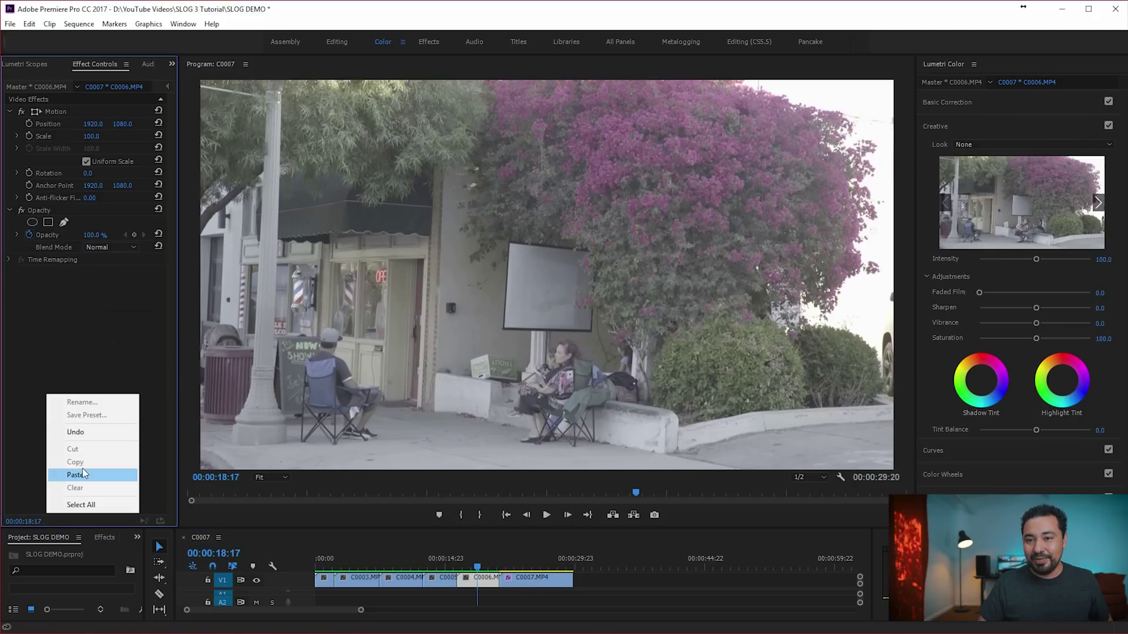
{"action": "left_click", "coordinate": [115, 474]}
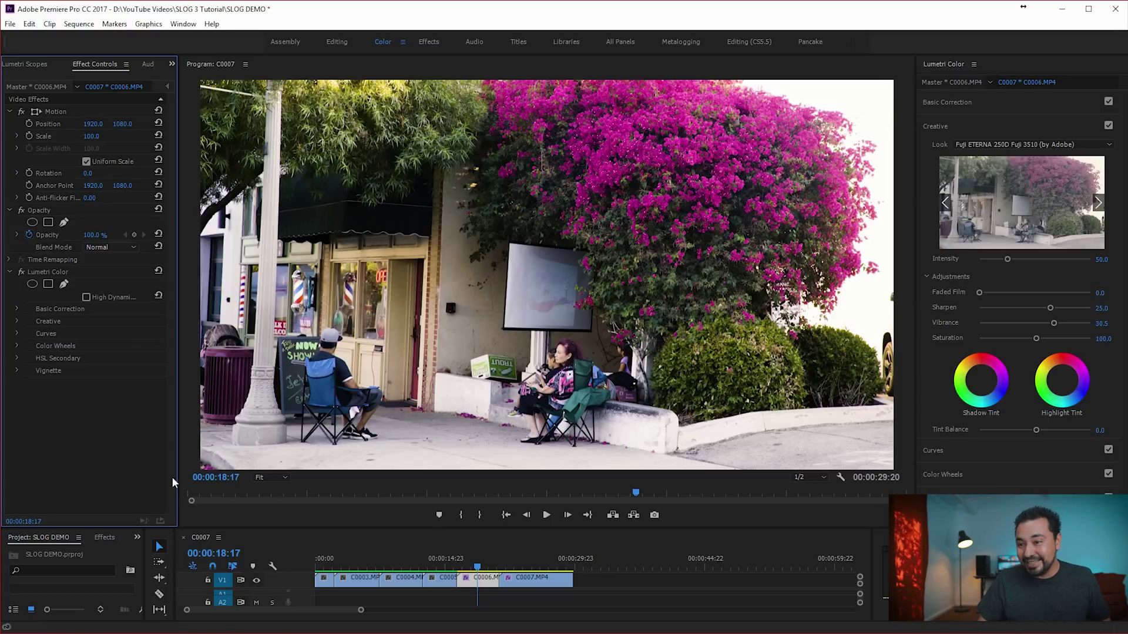
Step: Paste the same Lumetri grade onto the C0005 stairs clip
{"action": "left_click_drag", "start_coordinate": [465, 566], "coordinate": [442, 569]}
{"action": "left_click", "coordinate": [100, 444]}
{"action": "key", "text": "ctrl+v"}
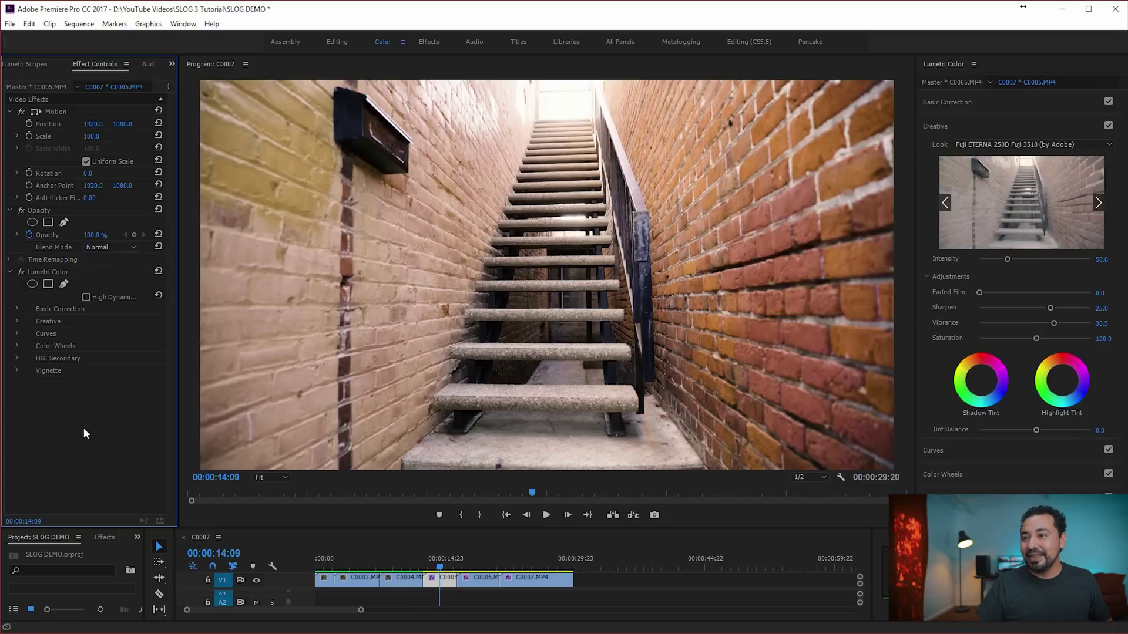
Step: Compare C0005 with and without the grade, then paste the Lumetri grade onto C0004
{"action": "left_click", "coordinate": [21, 272]}
{"action": "left_click", "coordinate": [21, 271]}
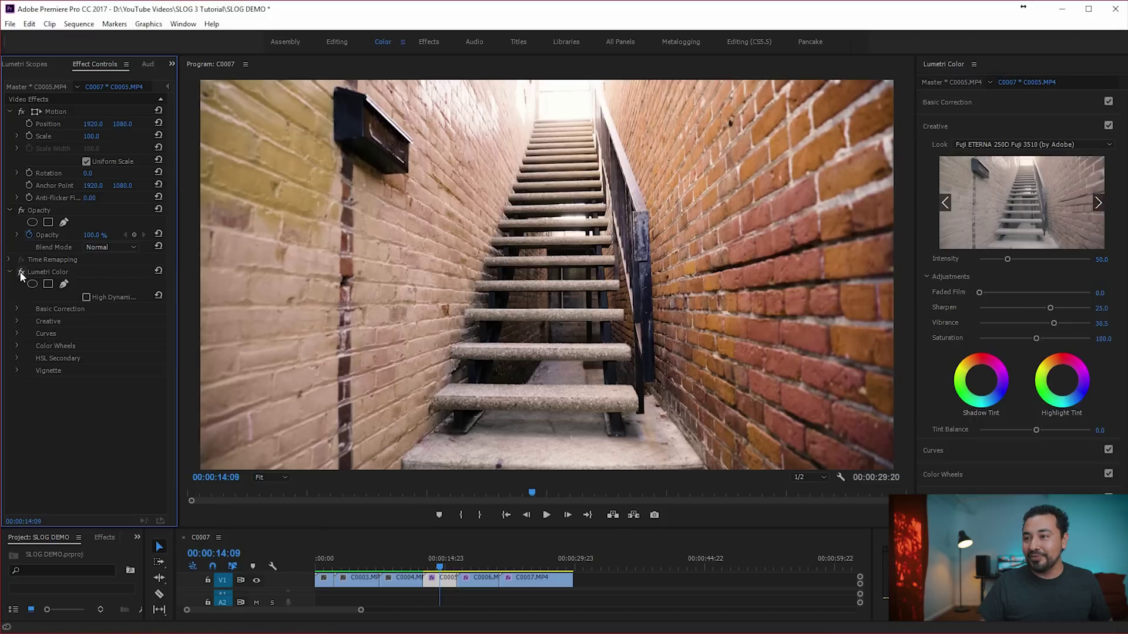
{"action": "left_click_drag", "start_coordinate": [441, 569], "coordinate": [394, 568]}
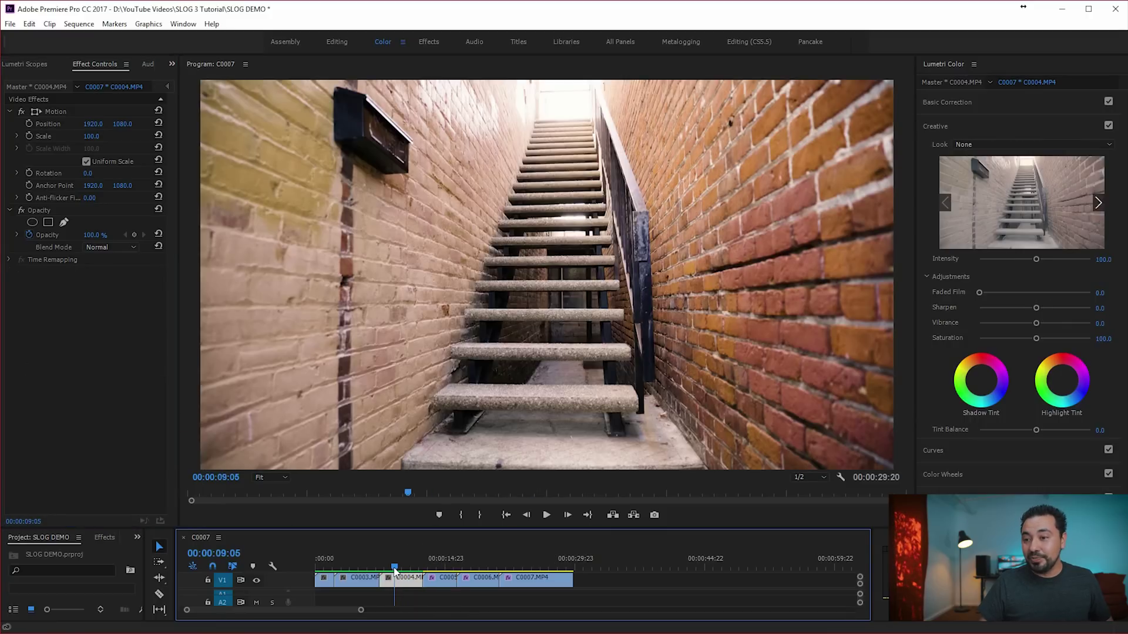
{"action": "left_click", "coordinate": [102, 409]}
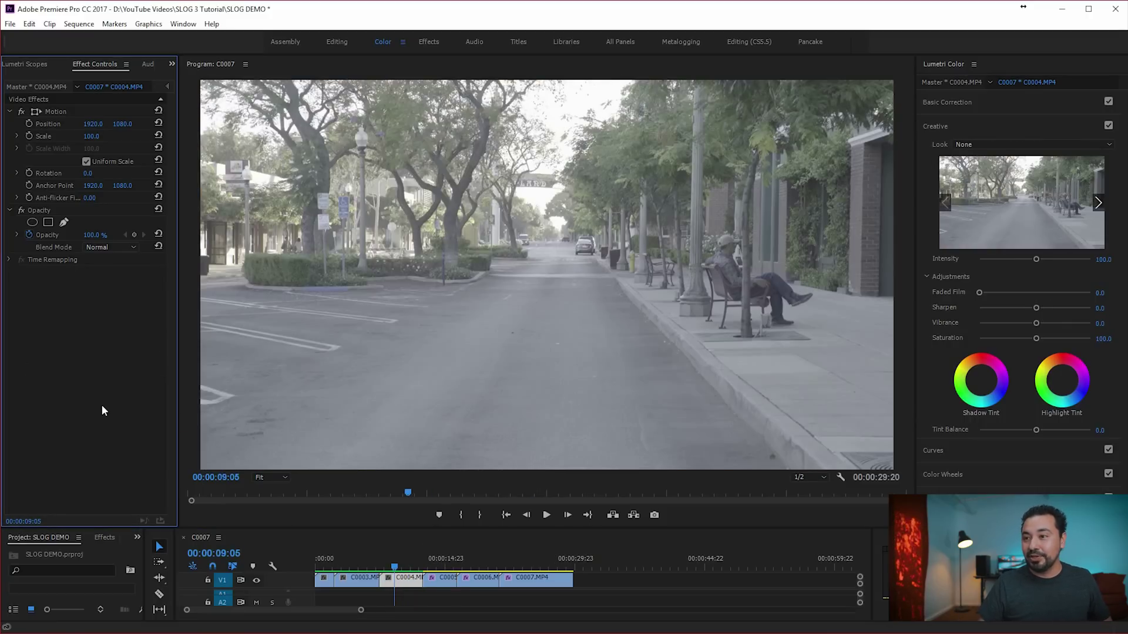
{"action": "key", "text": "ctrl+v"}
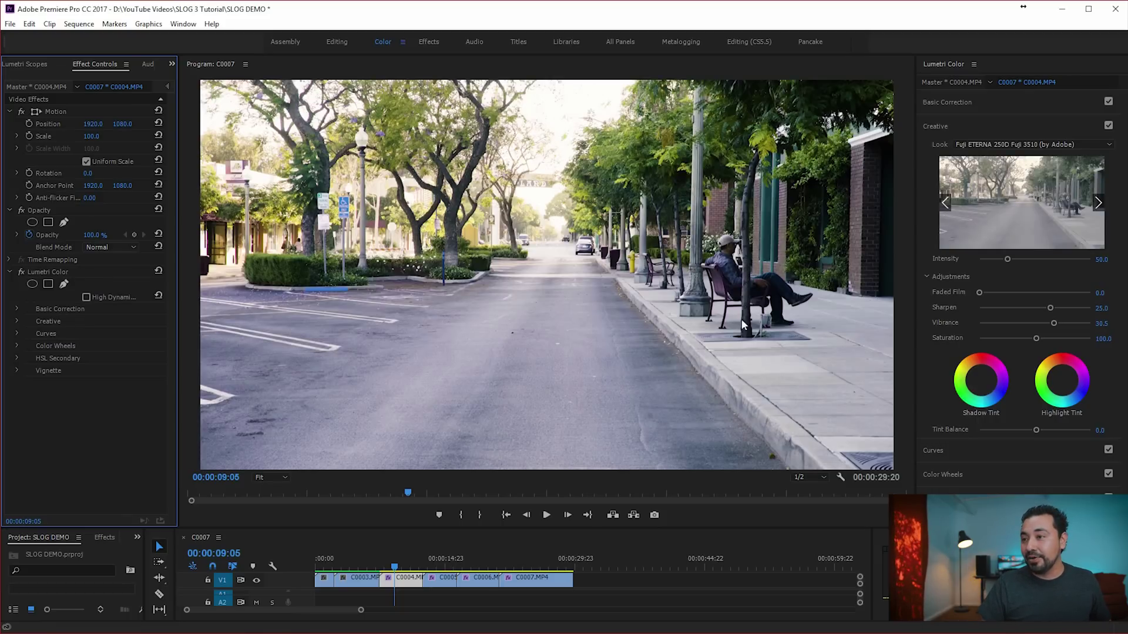
Step: In Basic Correction, lower C0004's highlights to -34.7 and raise saturation to 191.6
{"action": "left_click", "coordinate": [942, 114]}
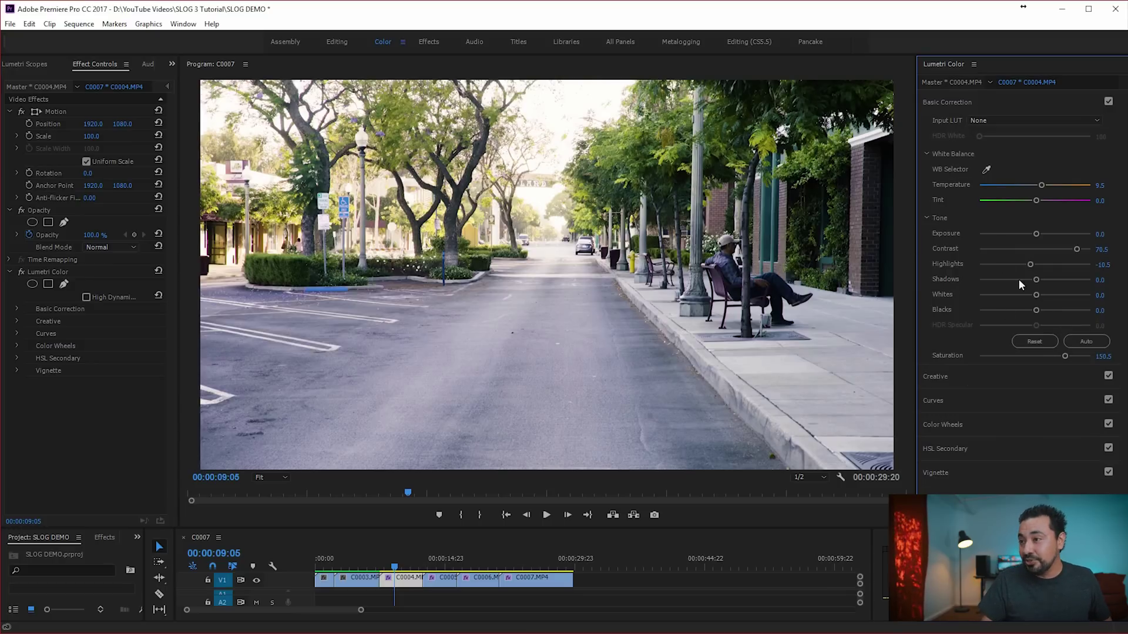
{"action": "mouse_move", "coordinate": [1032, 268]}
{"action": "left_mouse_down"}
{"action": "mouse_move", "coordinate": [1015, 268]}
{"action": "mouse_move", "coordinate": [1045, 280]}
{"action": "left_mouse_up"}
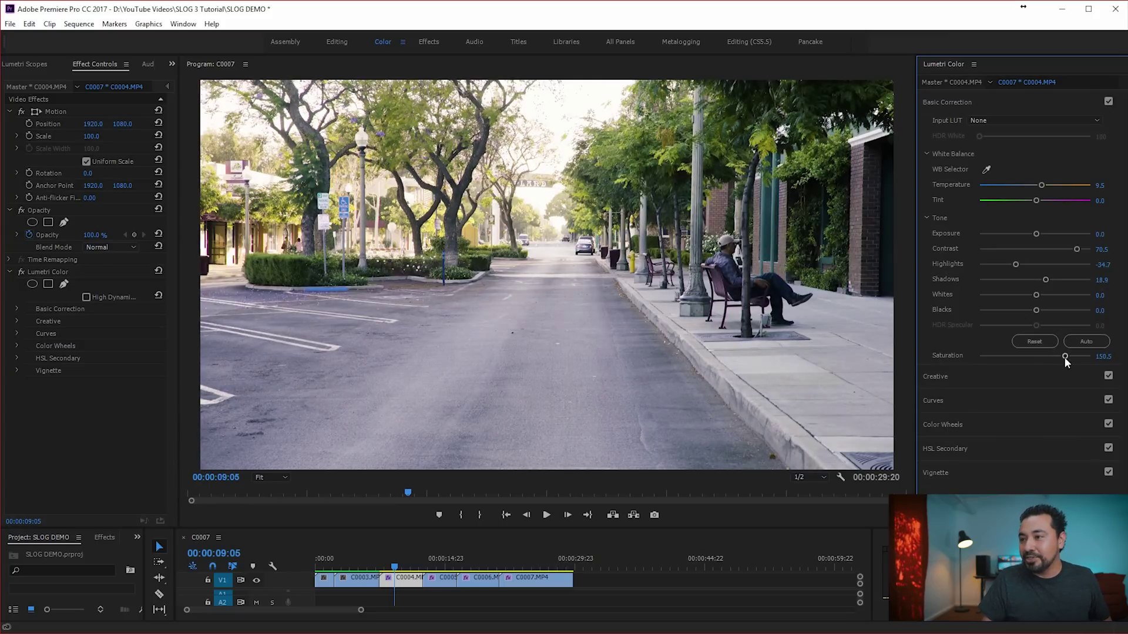
{"action": "left_click_drag", "start_coordinate": [1064, 356], "coordinate": [1085, 357]}
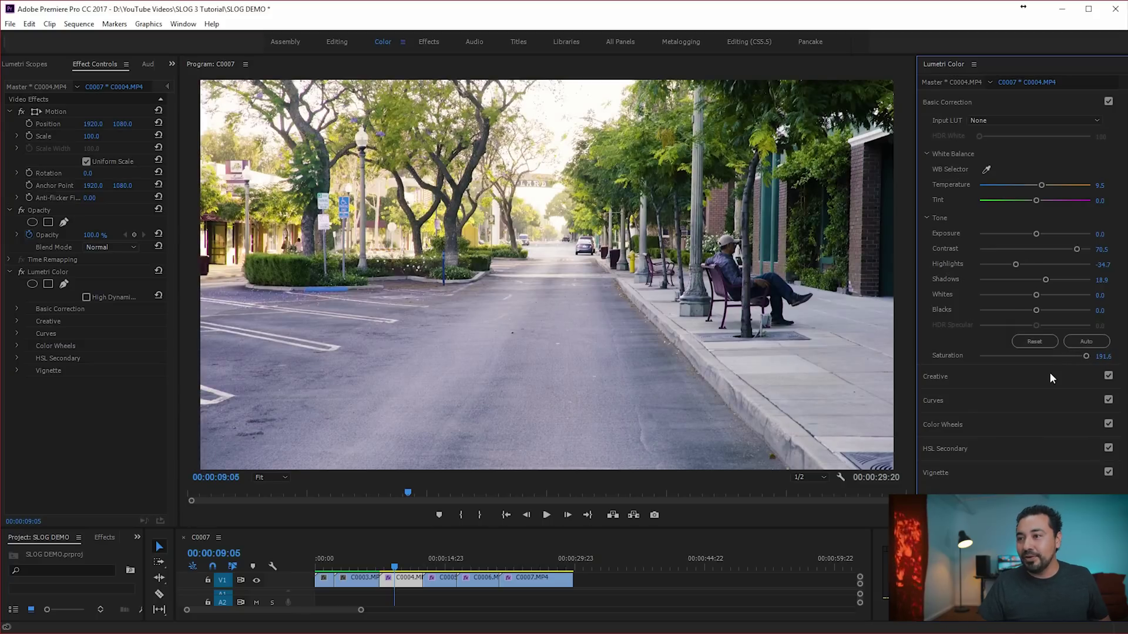
{"action": "left_click", "coordinate": [369, 566]}
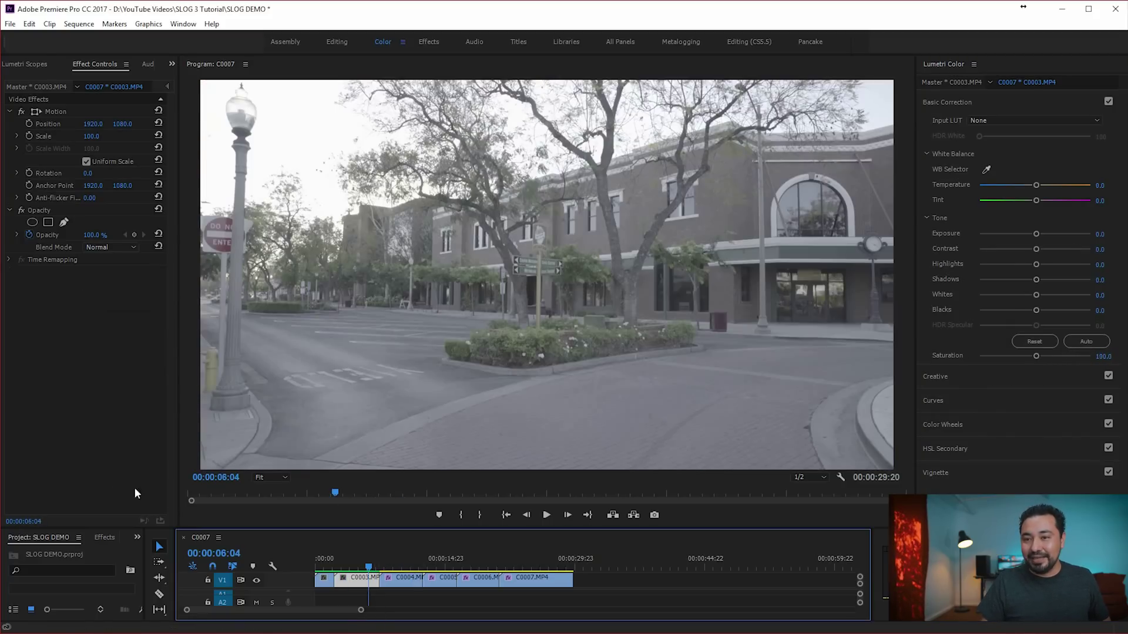
Step: Paste the Lumetri grade onto C0003, set highlights to -35.8 and saturation to 176.8
{"action": "left_click", "coordinate": [93, 427]}
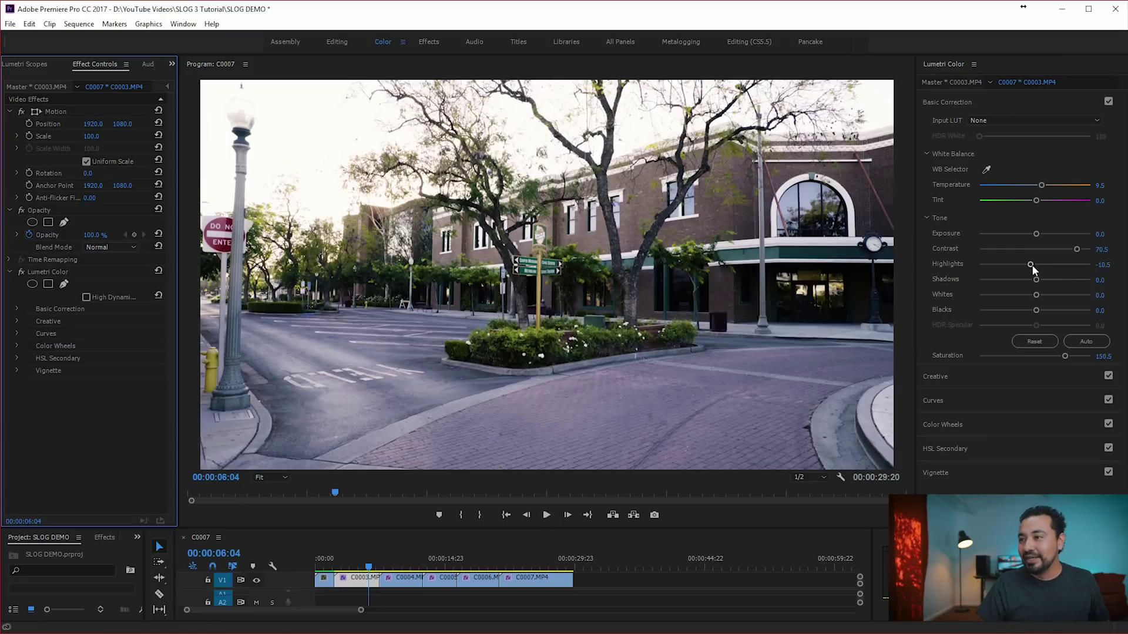
{"action": "left_click_drag", "start_coordinate": [1032, 265], "coordinate": [1057, 280]}
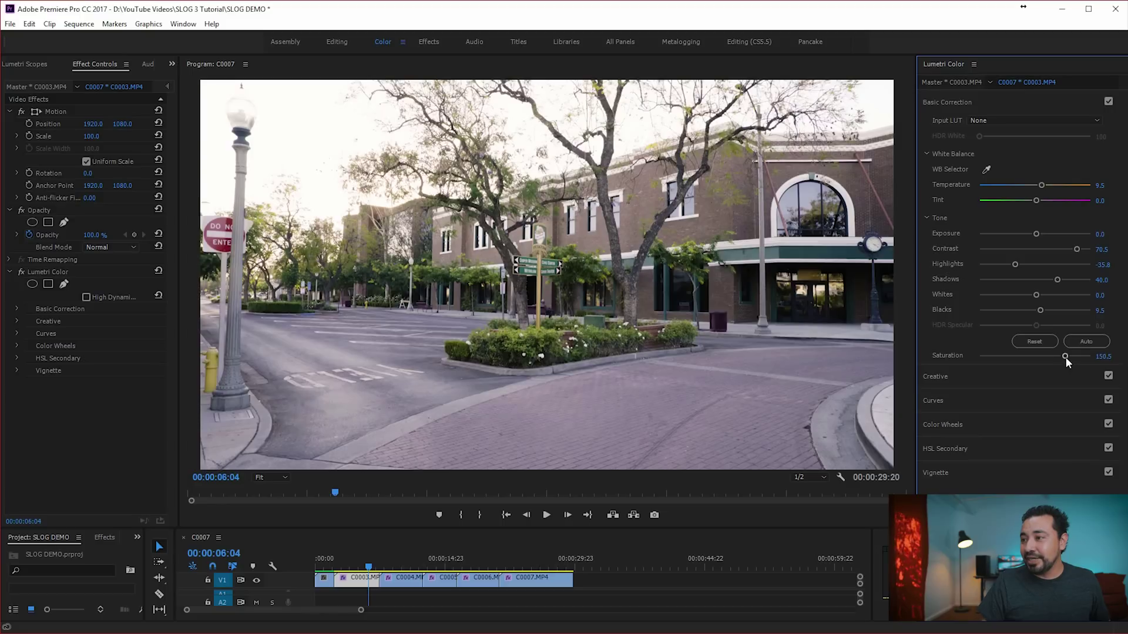
{"action": "left_click_drag", "start_coordinate": [1066, 357], "coordinate": [1078, 358]}
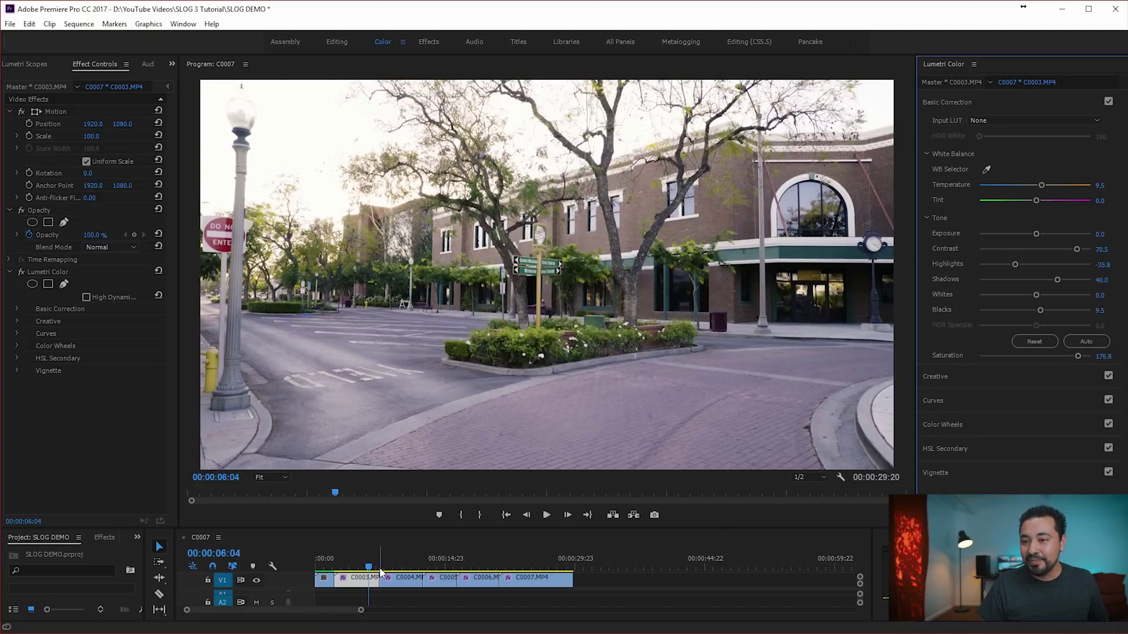
{"action": "left_click", "coordinate": [322, 559]}
Step: Paste the Lumetri grade onto storefront clip C0001 and lift its shadows to 17.9
{"action": "key", "text": "ctrl+v"}
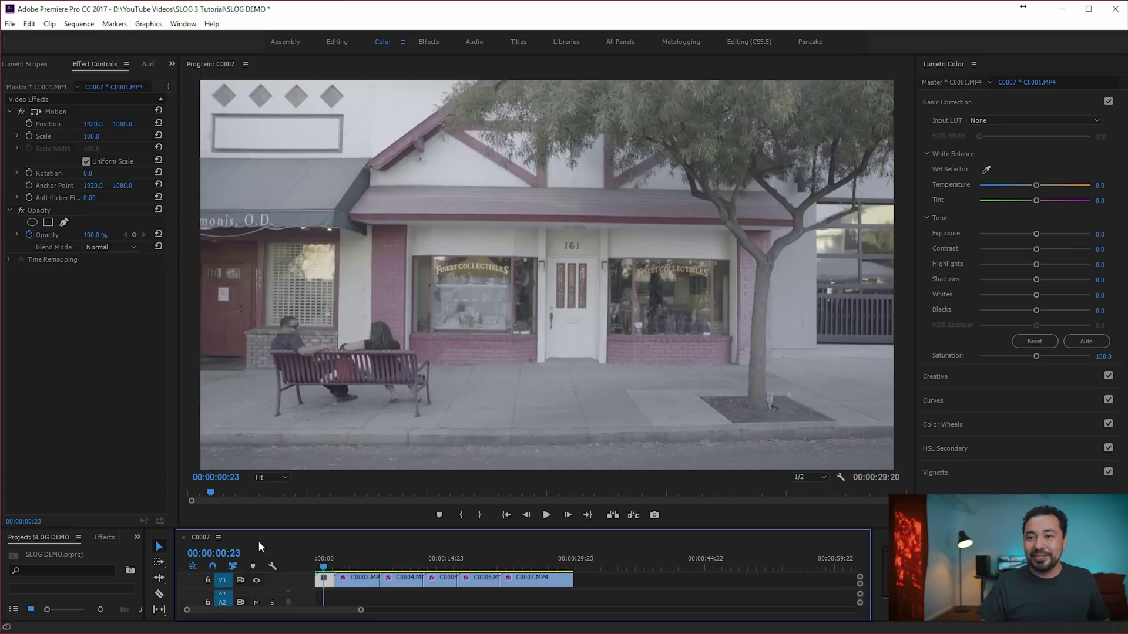
{"action": "left_click", "coordinate": [117, 408]}
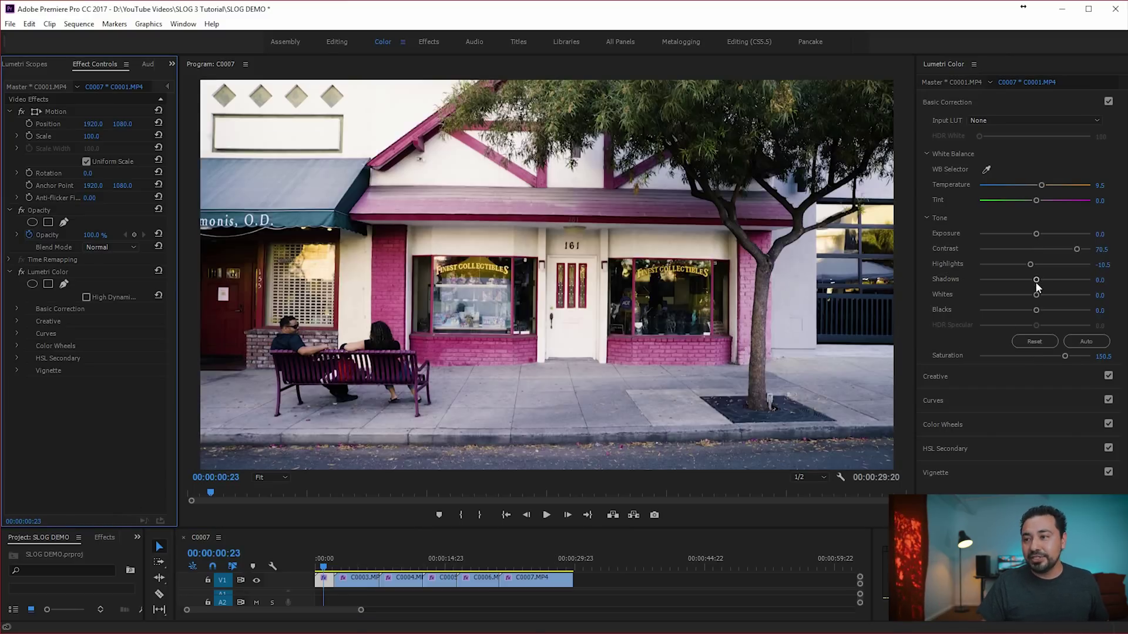
{"action": "left_click_drag", "start_coordinate": [1036, 282], "coordinate": [1045, 281]}
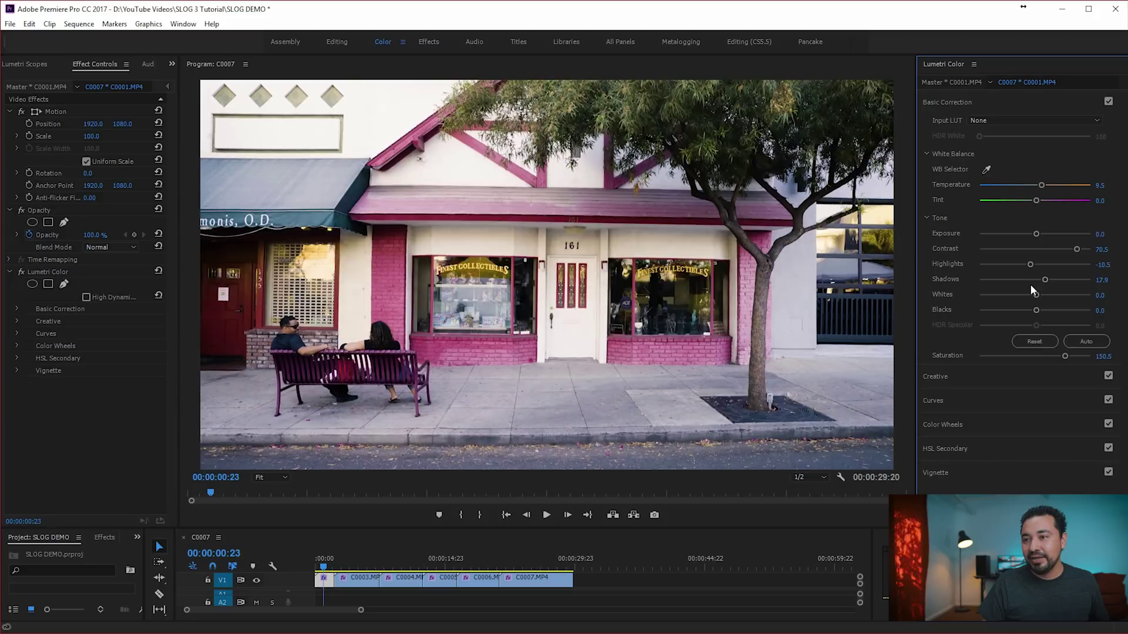